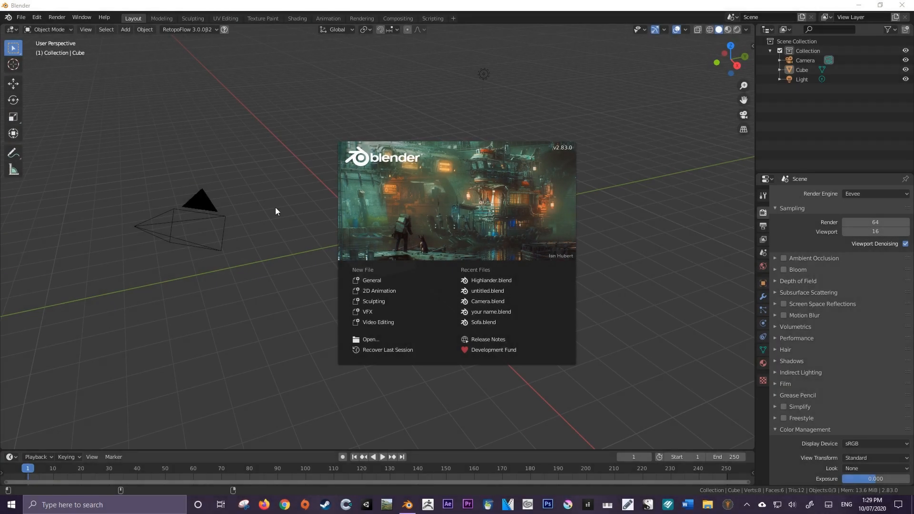
Dismiss the splash screen, select the default cube and switch it to Edit Mode
click(275, 207)
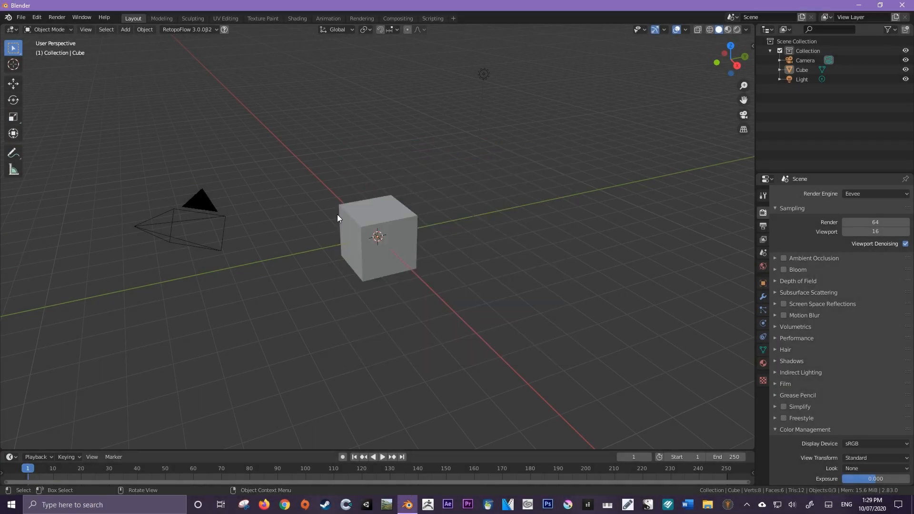
click(363, 222)
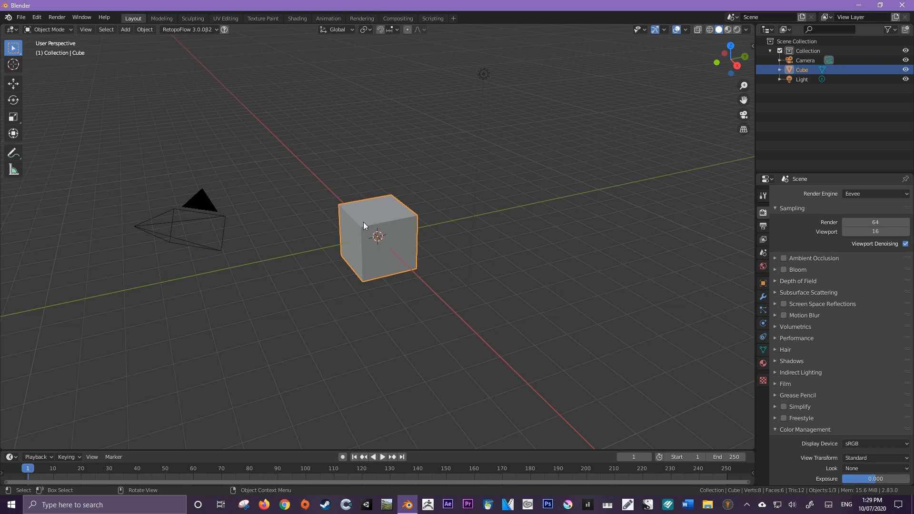
click(30, 28)
click(42, 48)
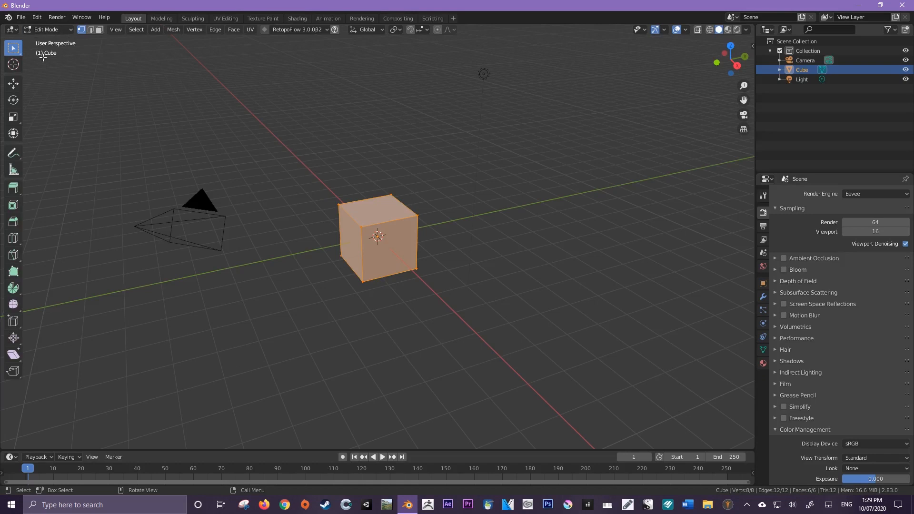
key(Tab)
key(Tab)
scroll(386, 265, up, 2)
shift+middle_drag(398, 242, 422, 262)
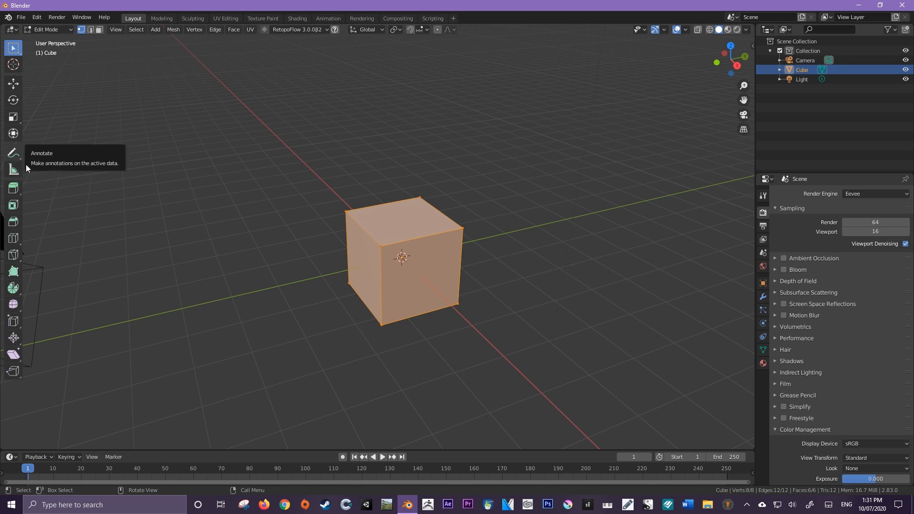
Activate the Move tool for the fully selected cube mesh
click(13, 86)
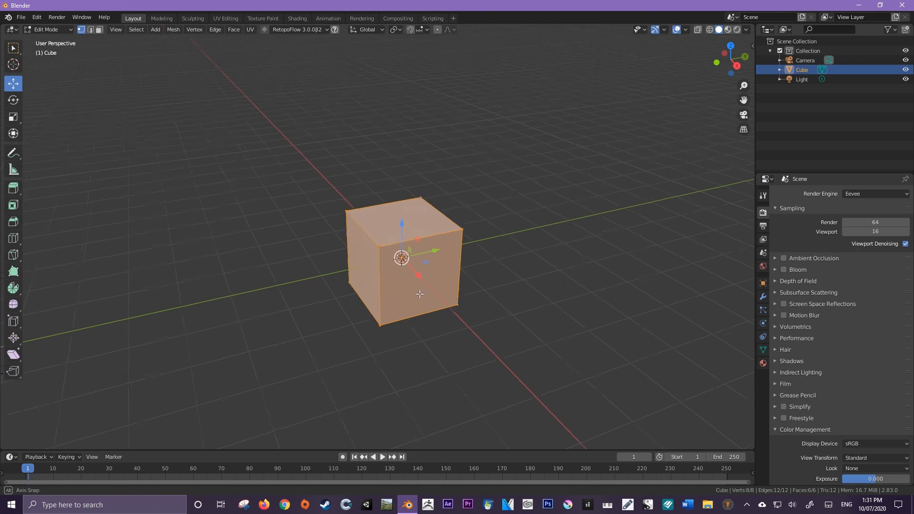
middle_drag(426, 293, 400, 298)
middle_drag(393, 261, 402, 219)
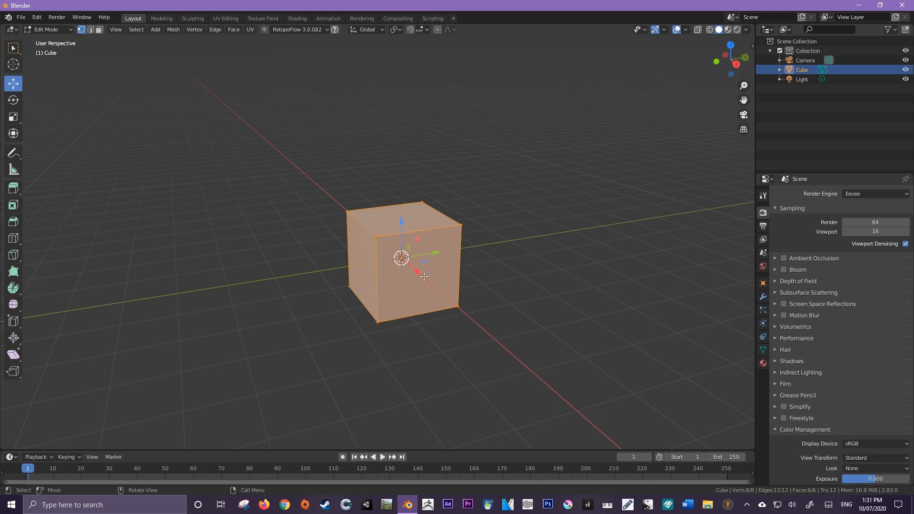
middle_drag(423, 276, 407, 279)
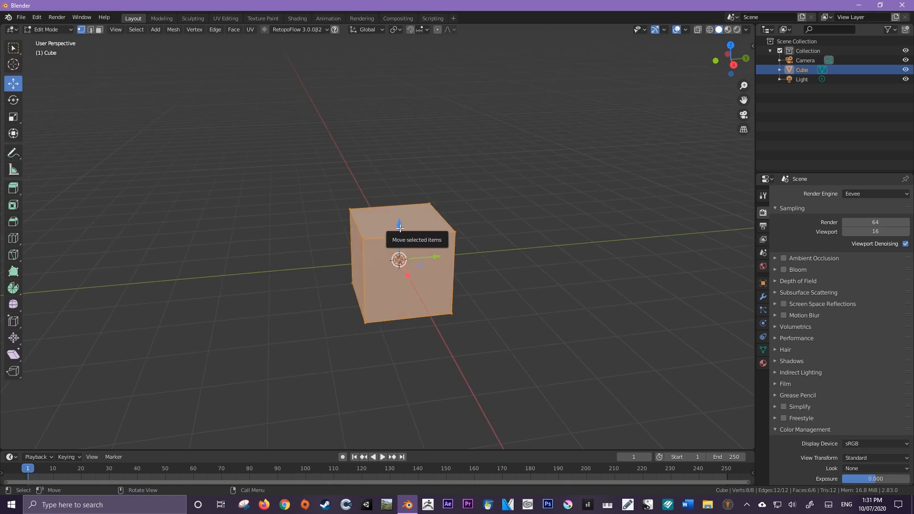
Try moving the whole cube mesh up along Z and sideways along Y and X, and undo the moves
drag(399, 228, 393, 141)
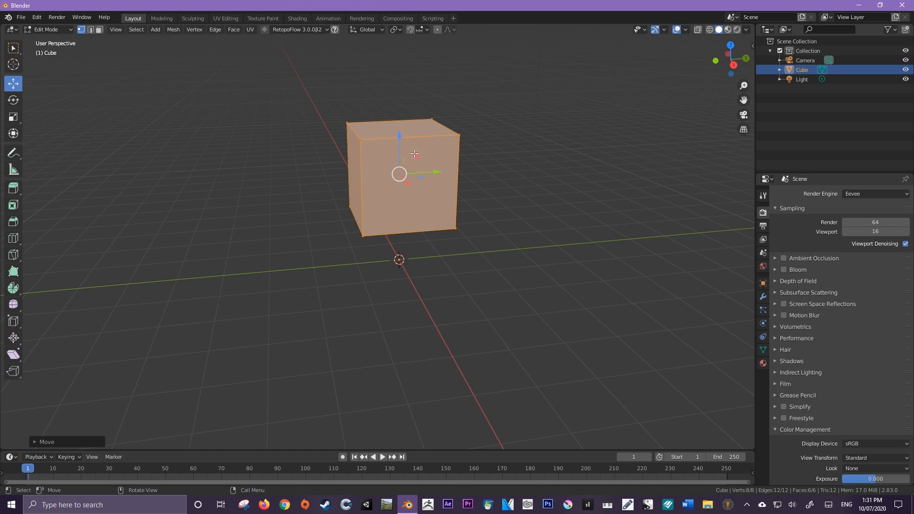
drag(435, 172, 526, 218)
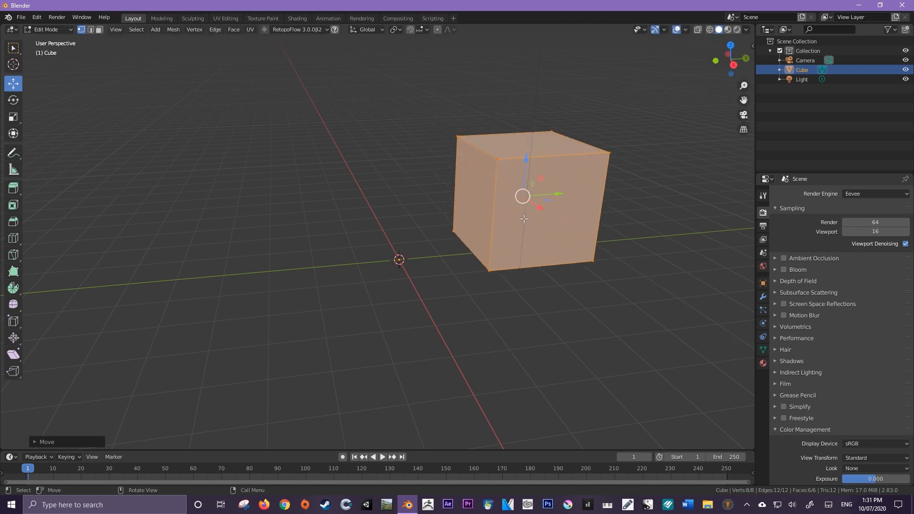
key(ctrl+z)
key(ctrl+z)
key(ctrl+z)
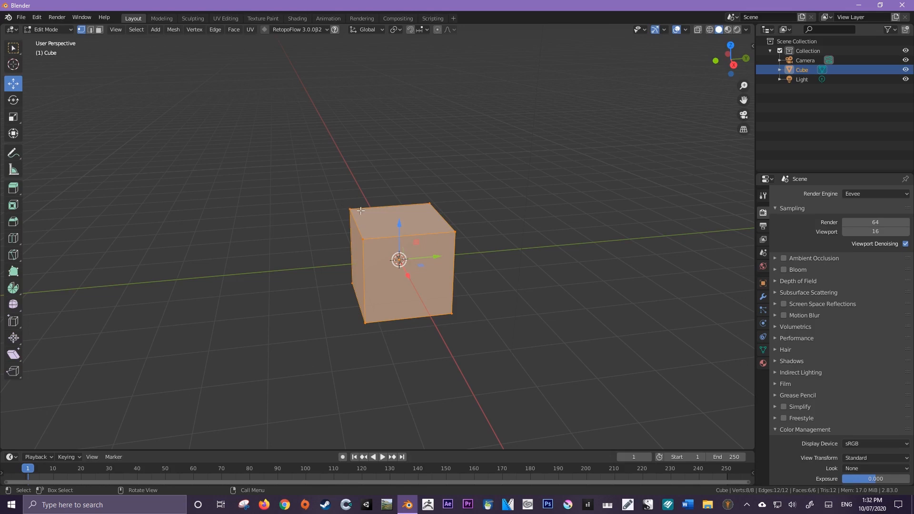
Deselect all of the cube's vertices
key(alt+a)
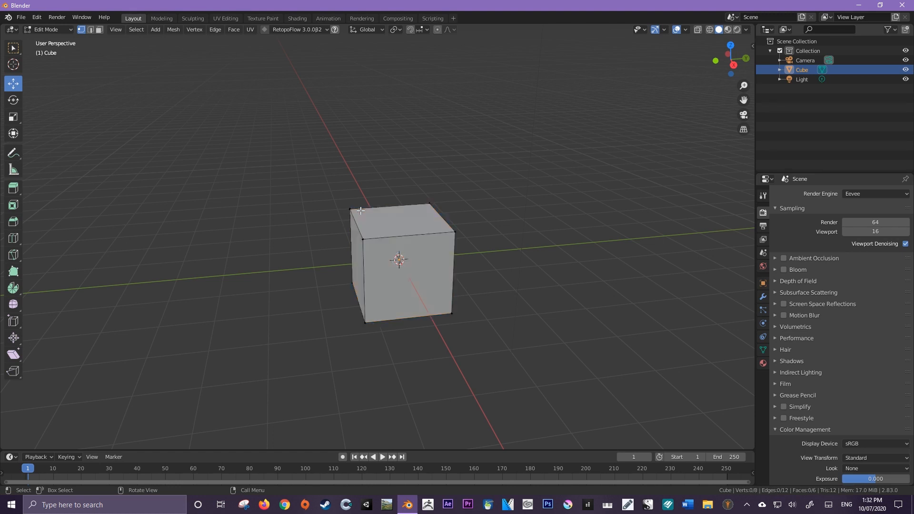
key(a)
click(142, 32)
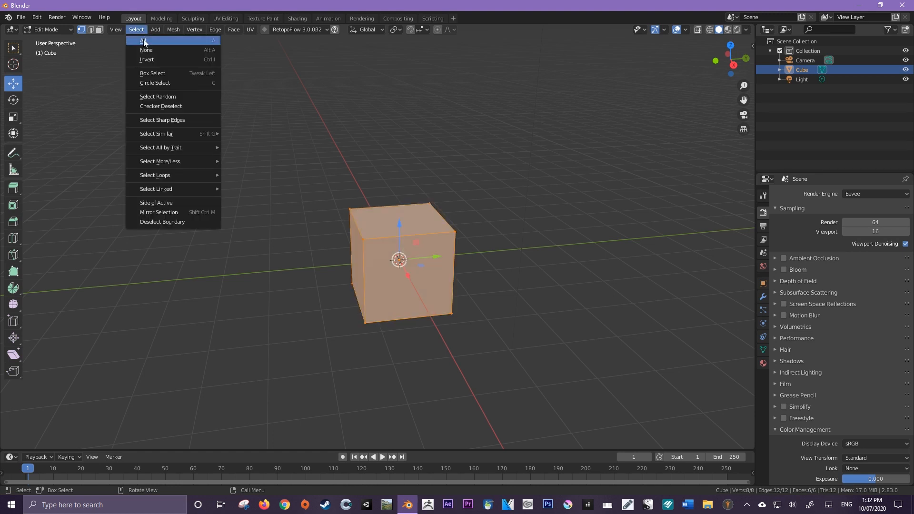
click(167, 52)
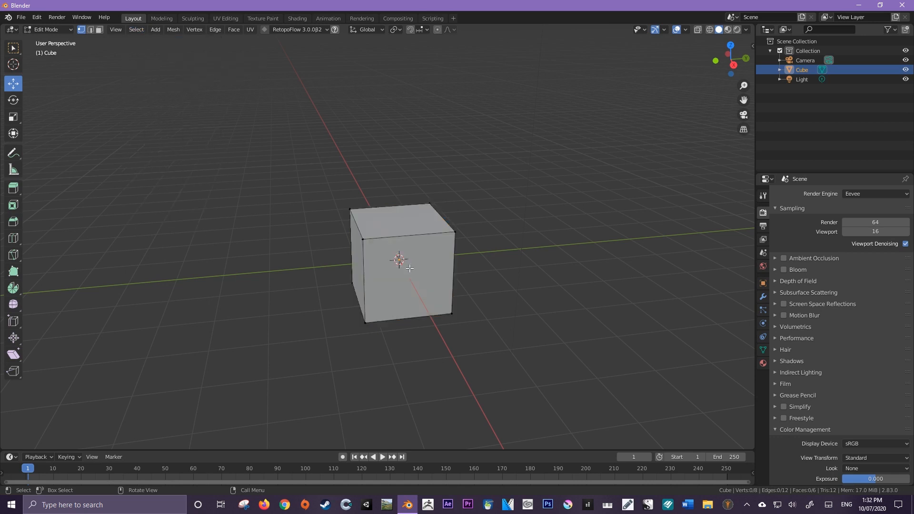
Select two adjacent top corner vertices of the cube to select the top edge on its negative Y side
scroll(419, 273, up, 4)
middle_drag(413, 242, 290, 207)
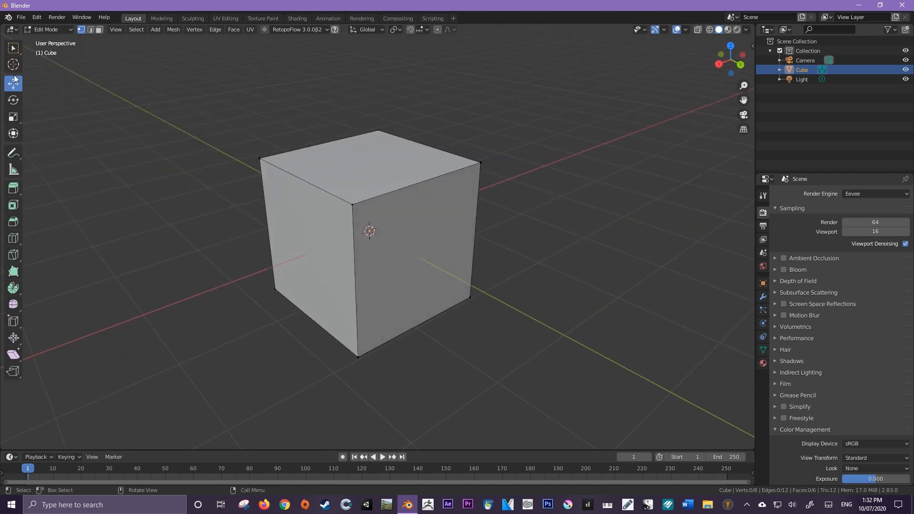
middle_drag(159, 161, 441, 249)
click(405, 219)
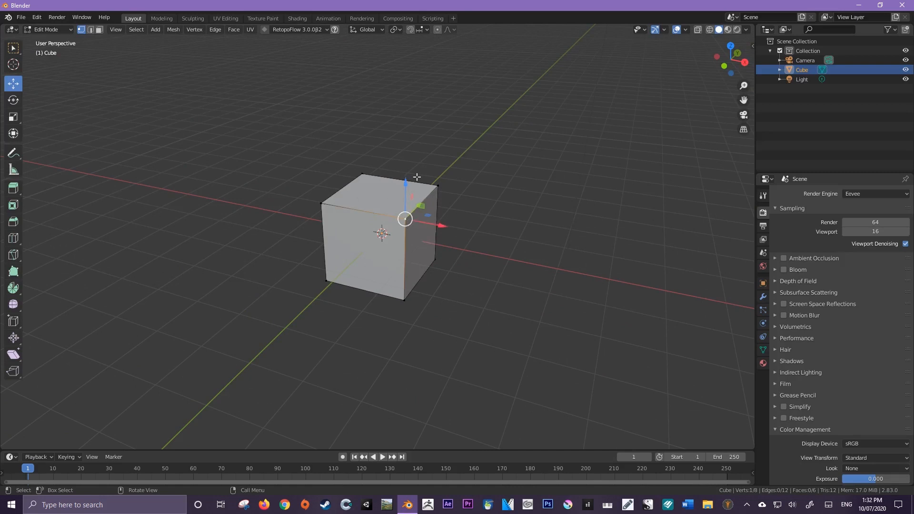
middle_drag(404, 218, 479, 257)
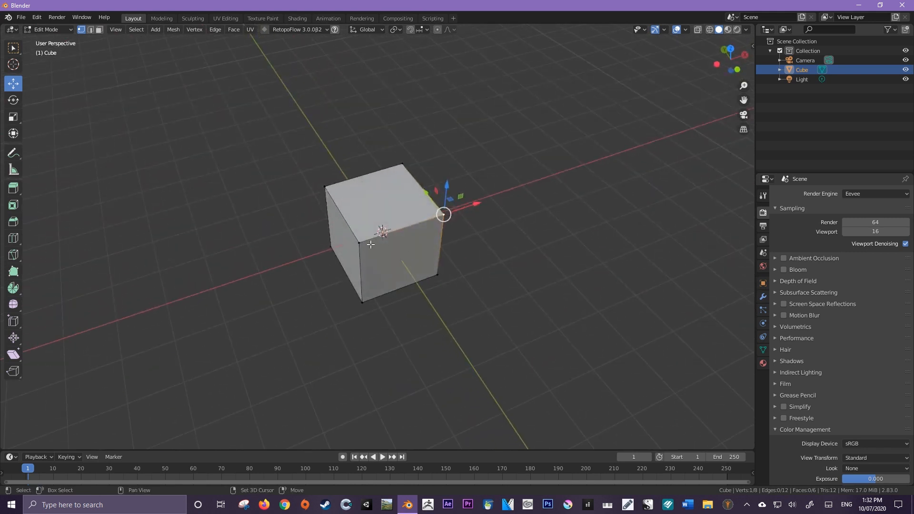
key(shift)
shift+click(360, 244)
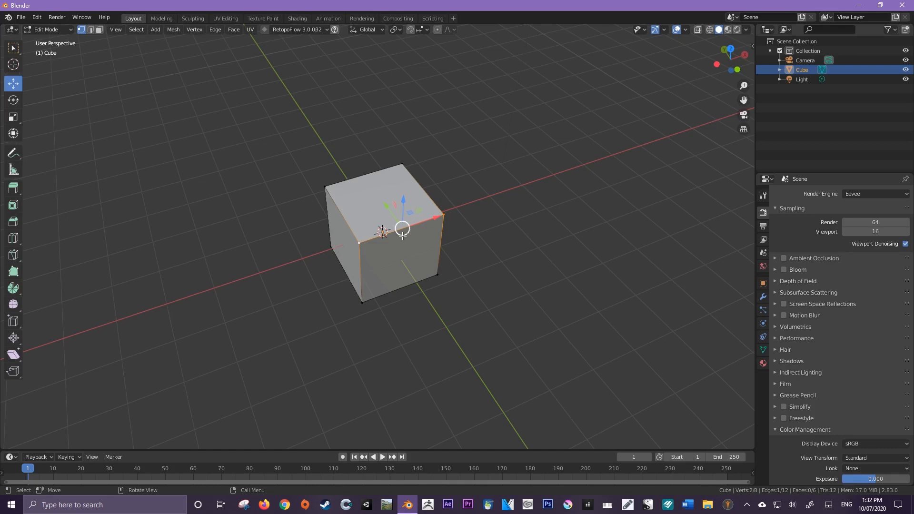
Try moving the selected top edge along the Y axis, and undo the move
middle_drag(408, 232, 350, 204)
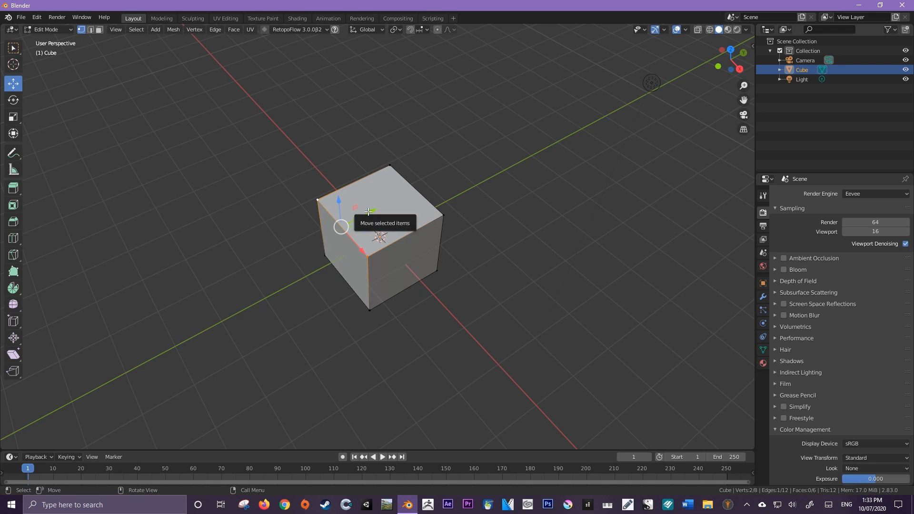
drag(368, 211, 413, 196)
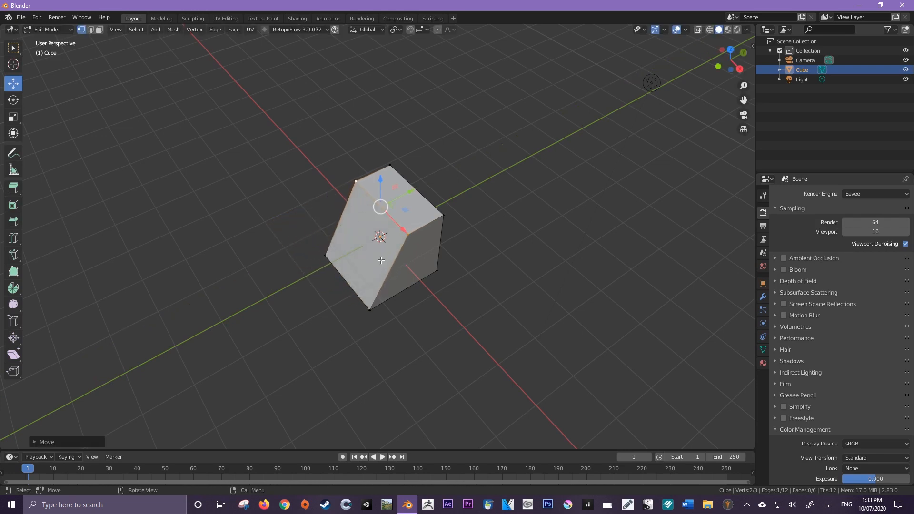
key(ctrl+z)
Add the two lower corner vertices below the selected edge to select the cube's whole negative Y side
middle_drag(381, 260, 413, 266)
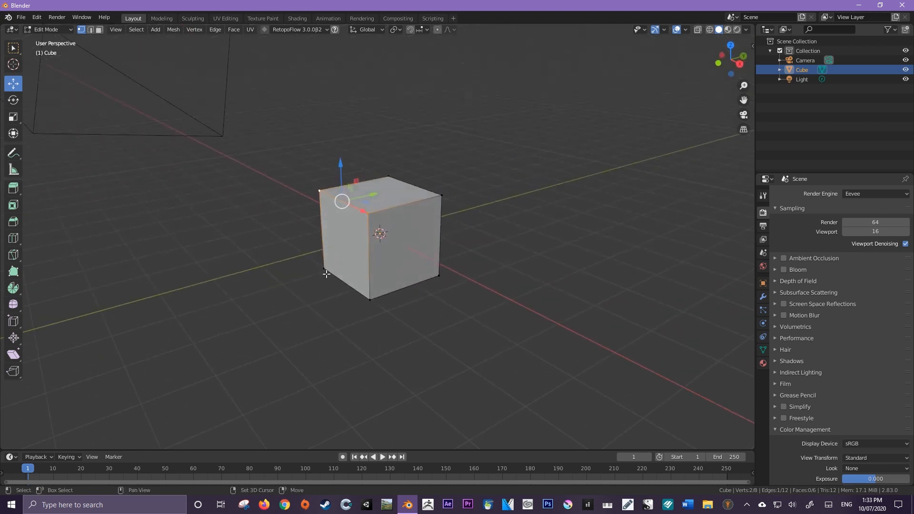
shift+click(370, 299)
shift+click(325, 268)
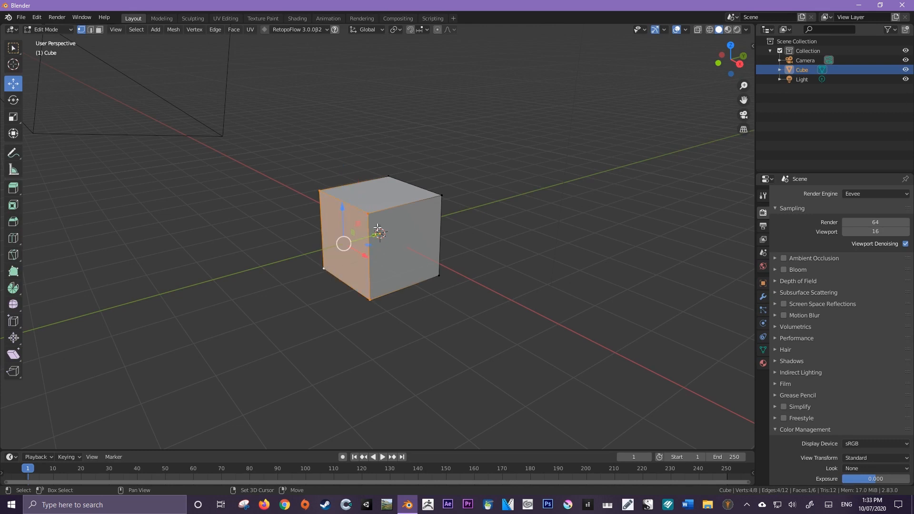
Switch to face select mode, try picking different cube faces and leave the negative Y side face selected
click(99, 30)
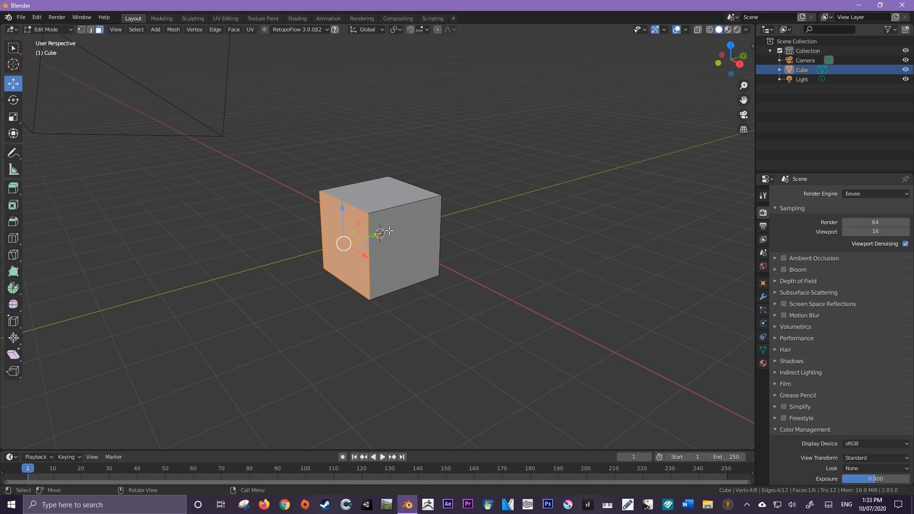
click(406, 245)
click(381, 192)
click(335, 247)
middle_drag(409, 237, 385, 250)
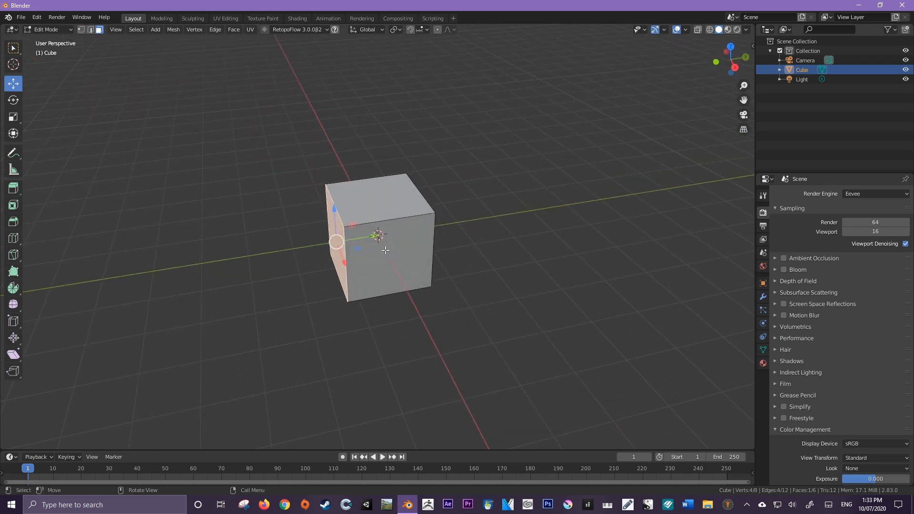
Try moving the selected side face inward along the Y axis, and undo the move
mouse_move(371, 235)
mouse_down()
mouse_move(428, 221)
mouse_move(372, 235)
mouse_up()
mouse_move(374, 235)
mouse_down()
mouse_move(417, 228)
mouse_move(379, 230)
mouse_up()
drag(375, 232, 425, 225)
key(ctrl+z)
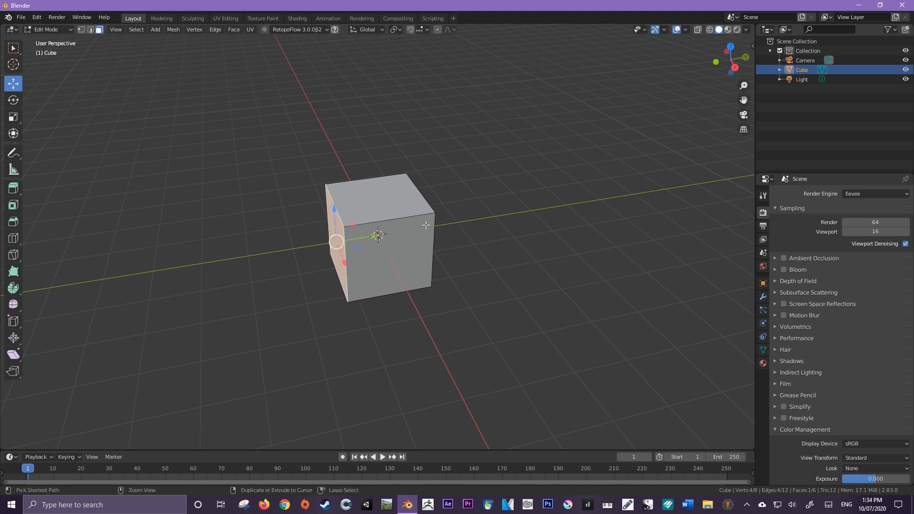
Try scaling the entire cube narrower along the Y axis with the Scale tool, and undo the resize
click(13, 117)
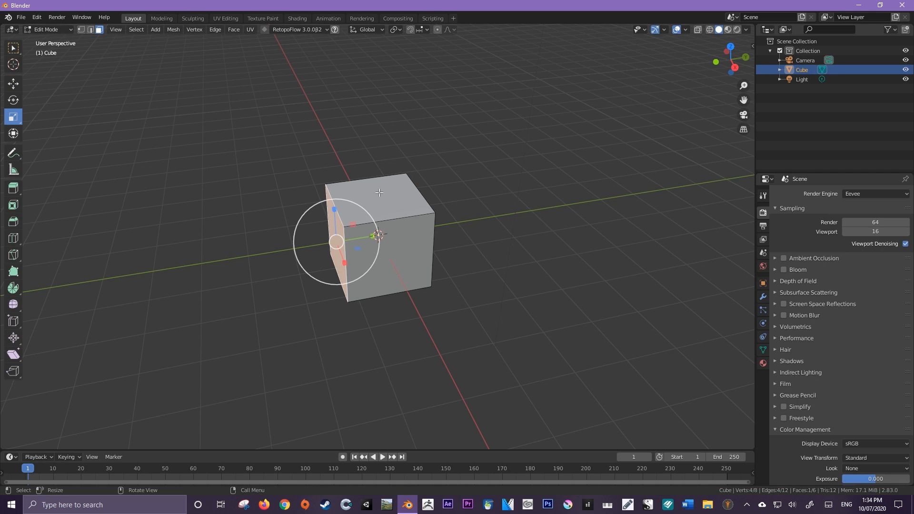
key(a)
drag(414, 230, 390, 239)
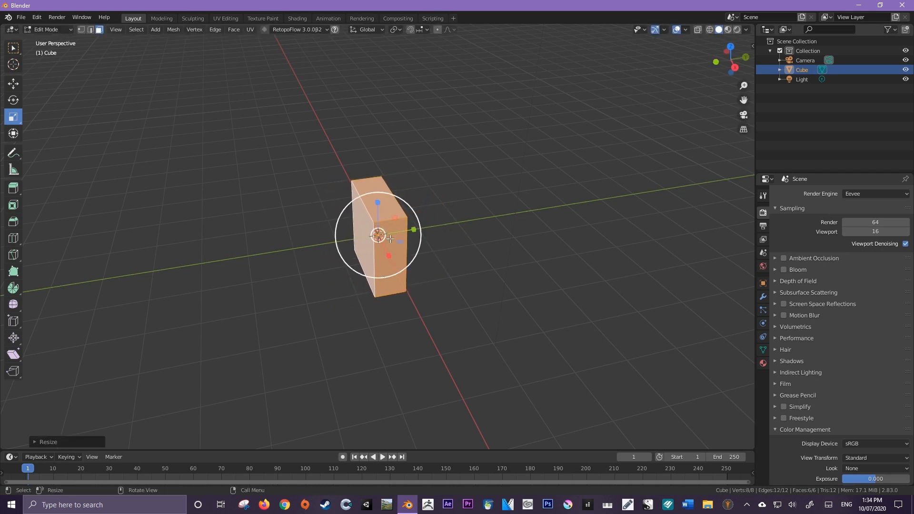
key(ctrl+z)
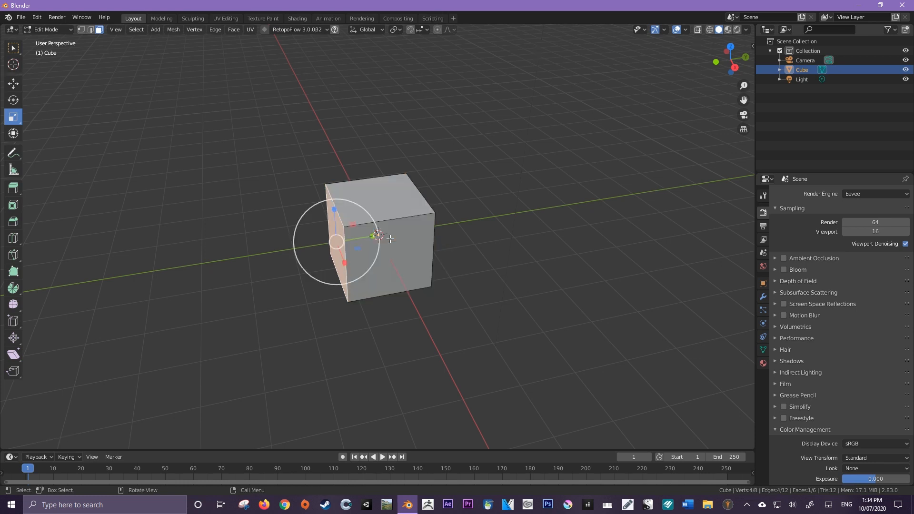
Reactivate the Move tool and view the cube in right orthographic view
click(21, 87)
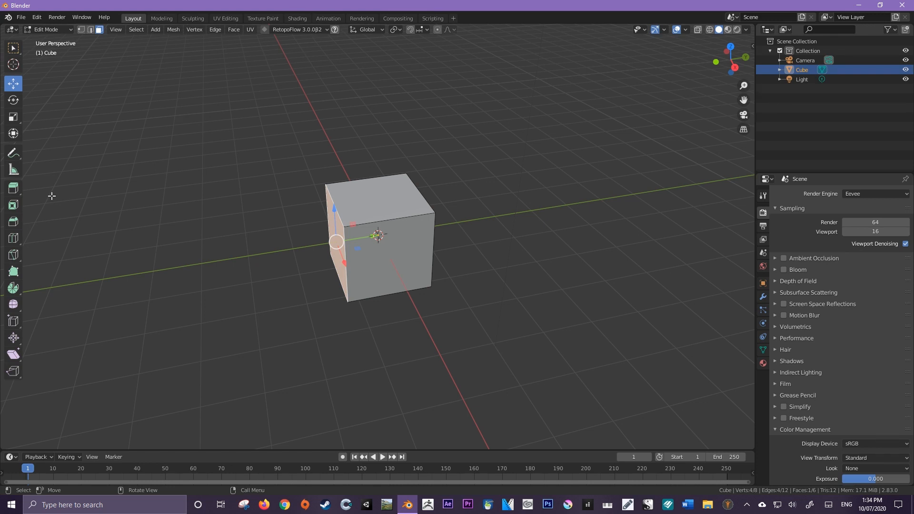
shift+middle_drag(374, 265, 414, 236)
key(KP_3)
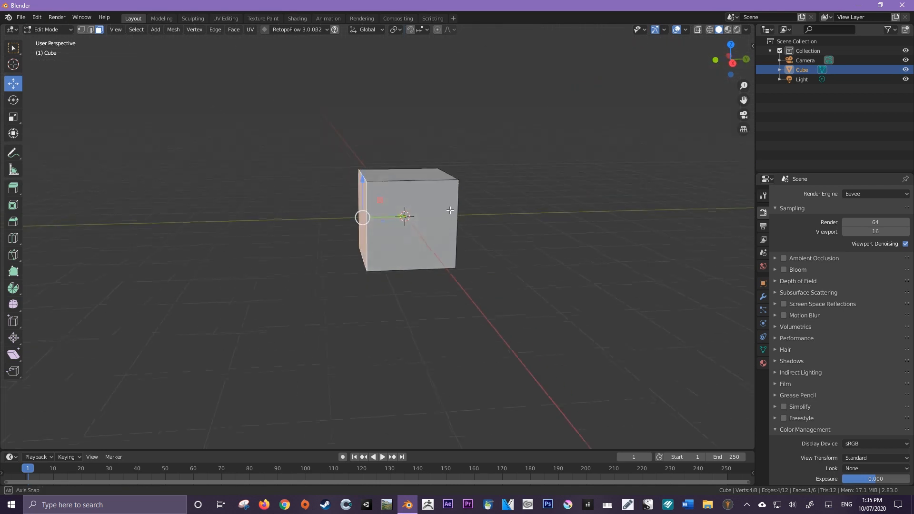
click(733, 62)
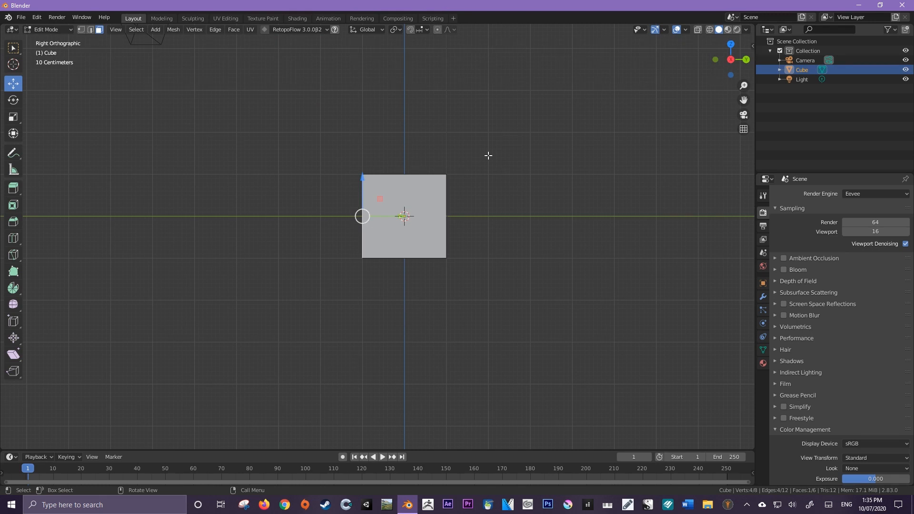
scroll(488, 155, up, 1)
shift+middle_drag(487, 155, 450, 175)
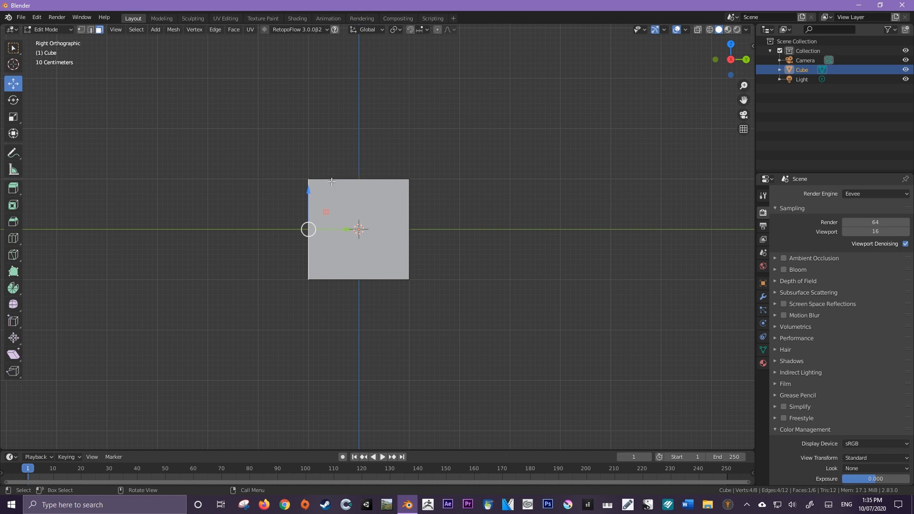
Switch to vertex select mode and box-select the vertices along the cube's top edge
click(79, 31)
key(b)
drag(278, 154, 496, 207)
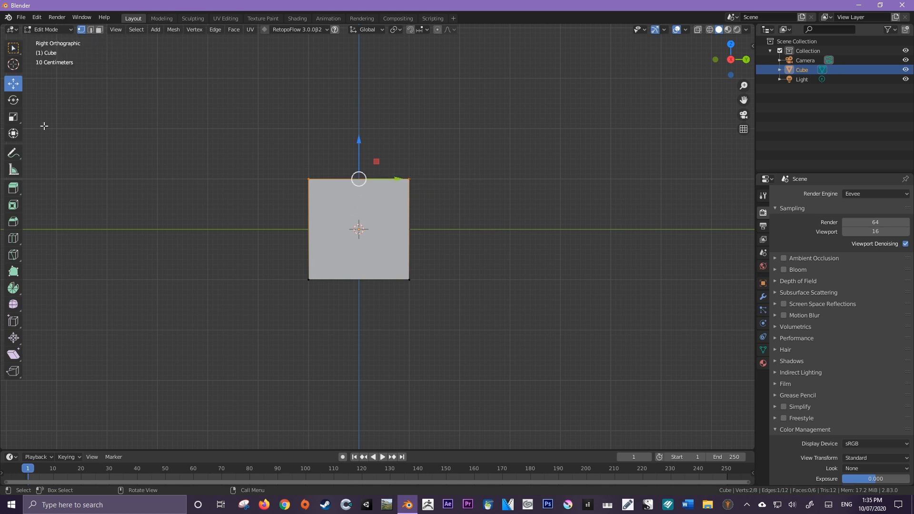
Try scaling the selected top vertices inward, cancel it, and inspect the selection from an angled view before returning to the right view
key(s)
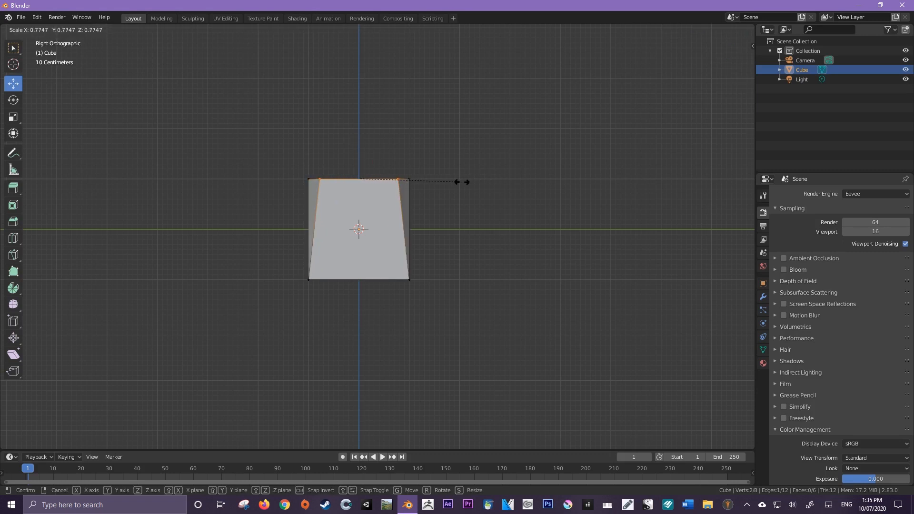
right_click(407, 181)
middle_drag(408, 181, 432, 221)
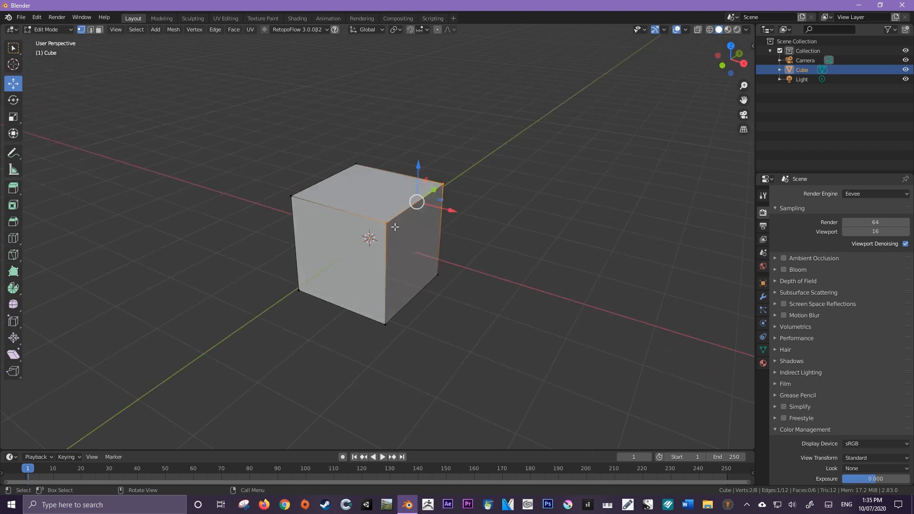
key(KP_3)
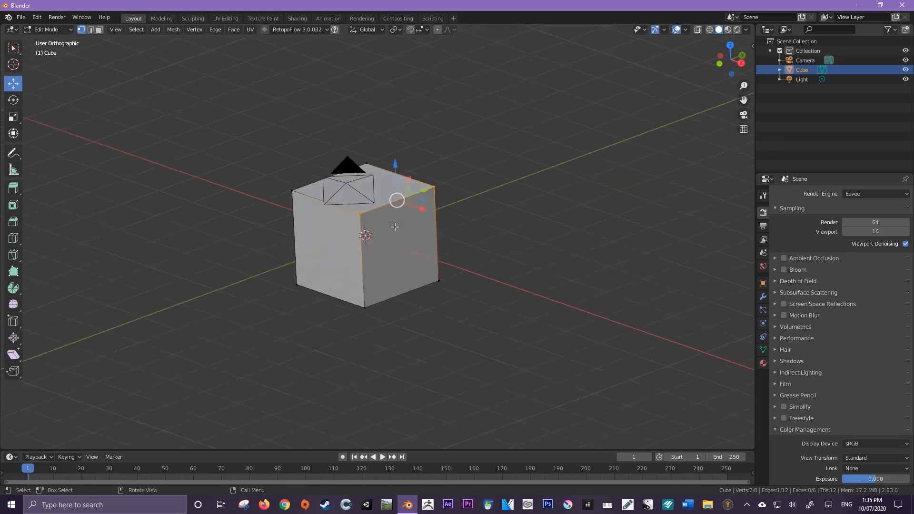
Enable X-ray to box-select all four vertices of the cube's top face, and switch the viewport to wireframe shading
click(700, 29)
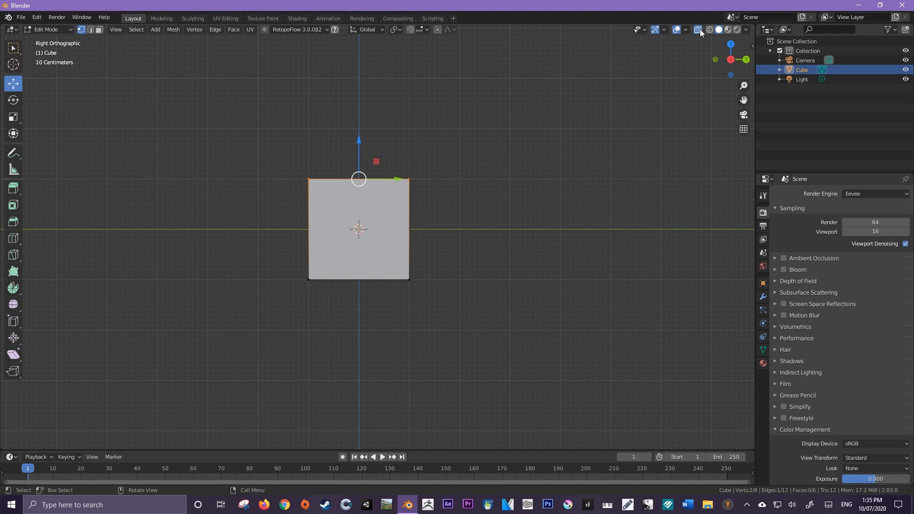
key(b)
drag(235, 157, 465, 212)
middle_drag(318, 193, 366, 190)
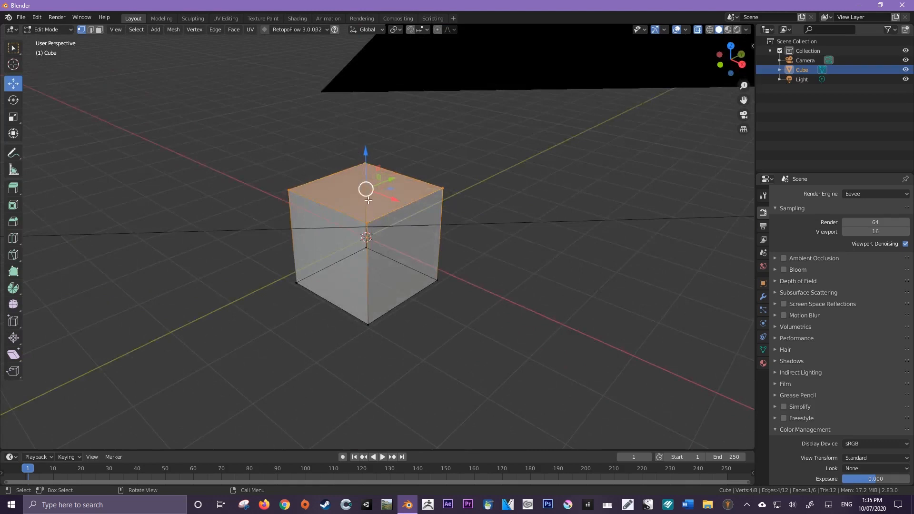
key(KP_3)
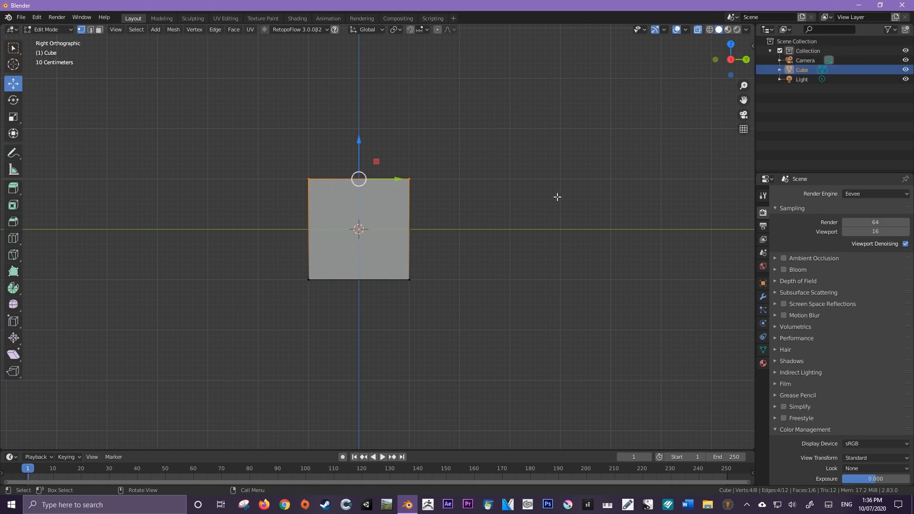
key(z)
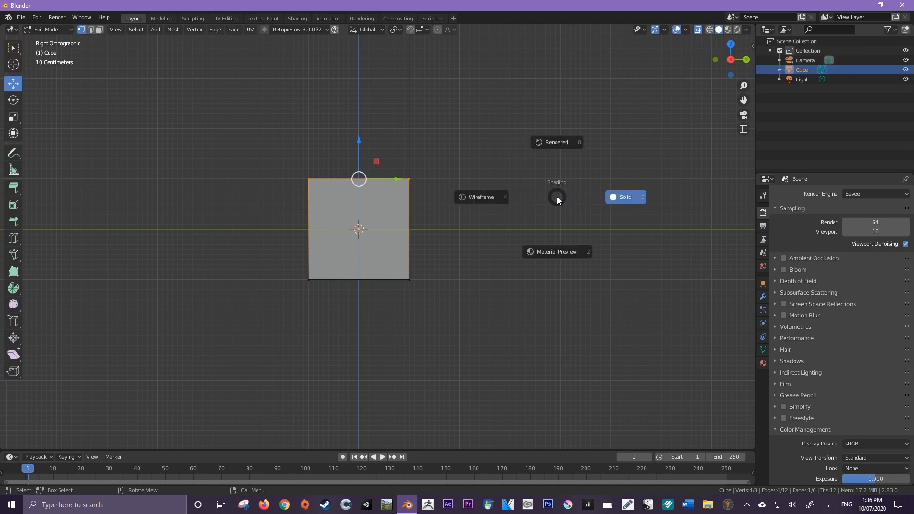
click(487, 196)
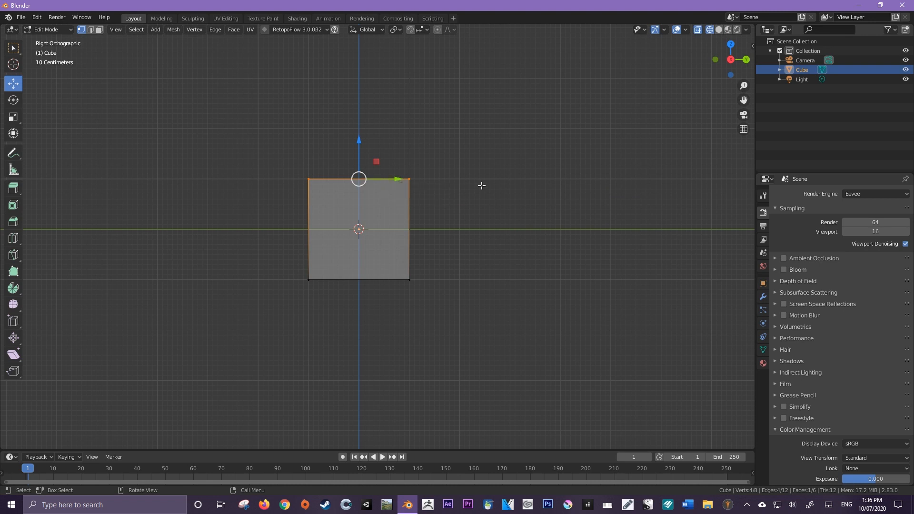
Try scaling the top vertices inward, first uniformly and again along Y with the Scale tool, and undo the resize
key(s)
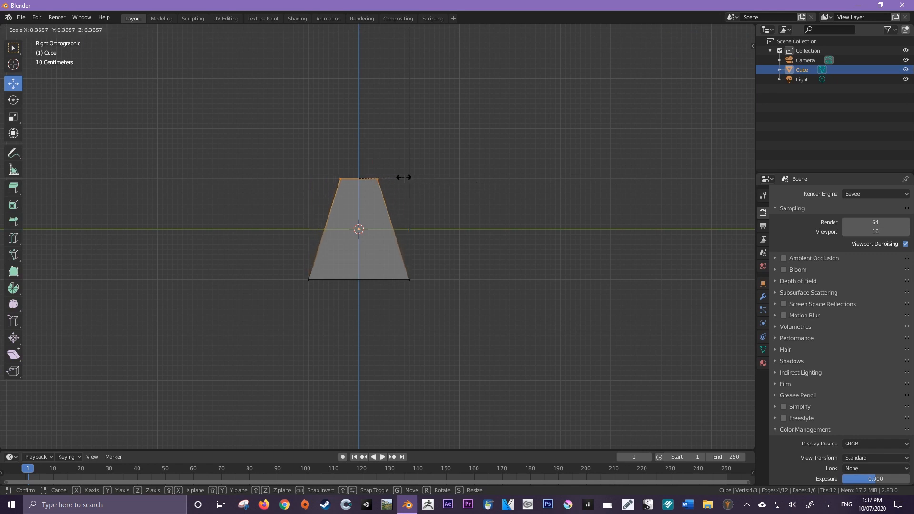
right_click(470, 173)
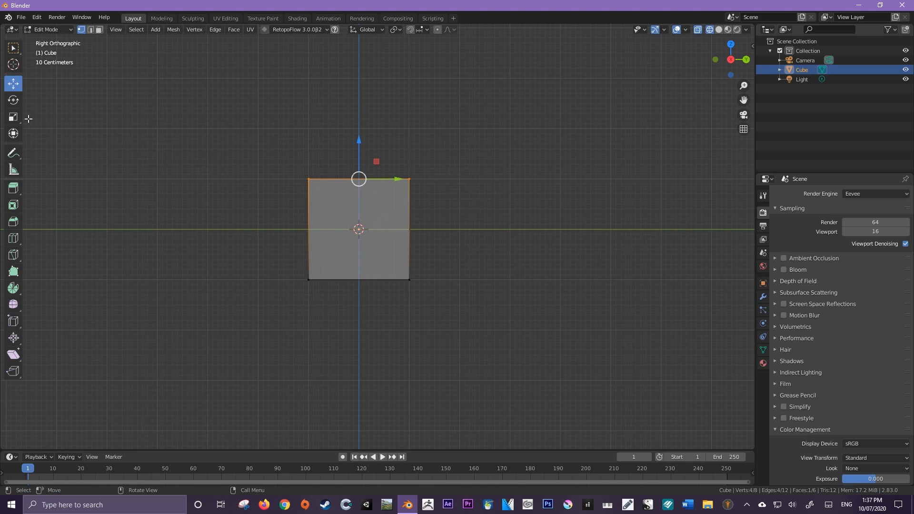
click(12, 120)
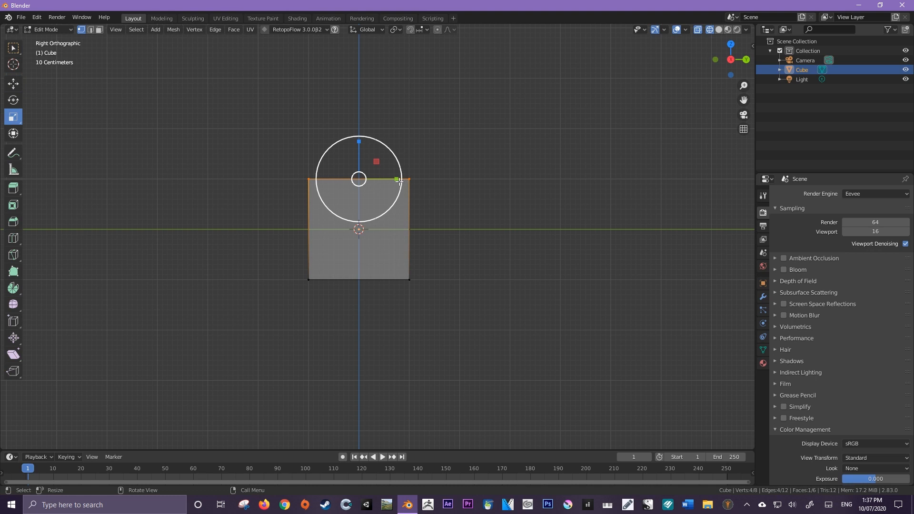
drag(396, 181, 364, 180)
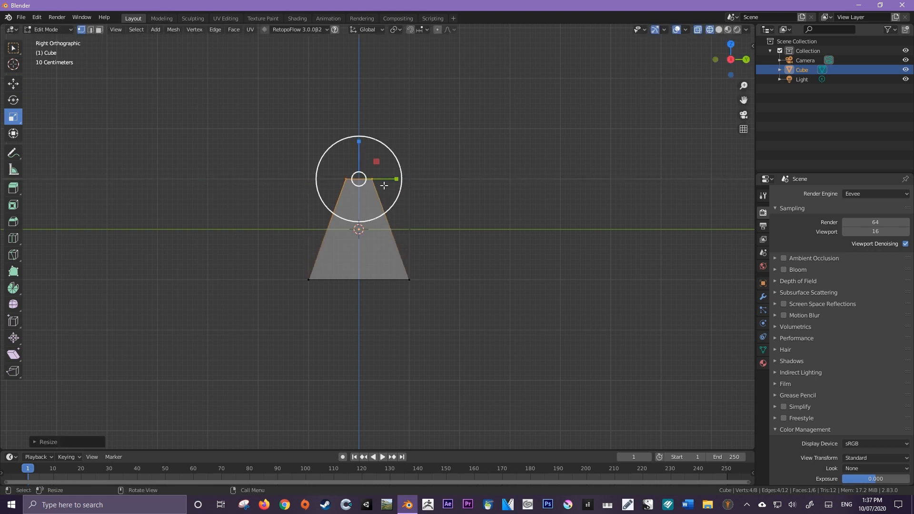
key(ctrl+z)
Scale the four top vertices inward, constrained to the Y axis, to taper the cube towards its top
key(s)
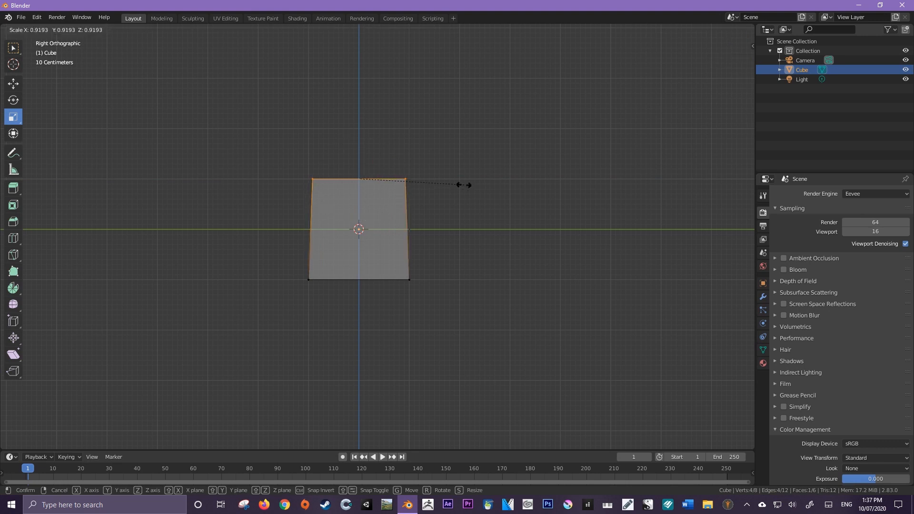
key(y)
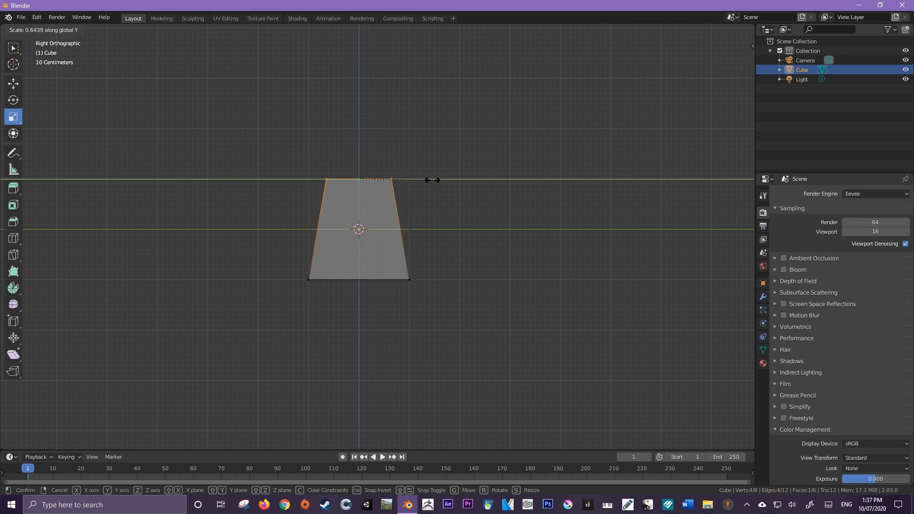
right_click(443, 177)
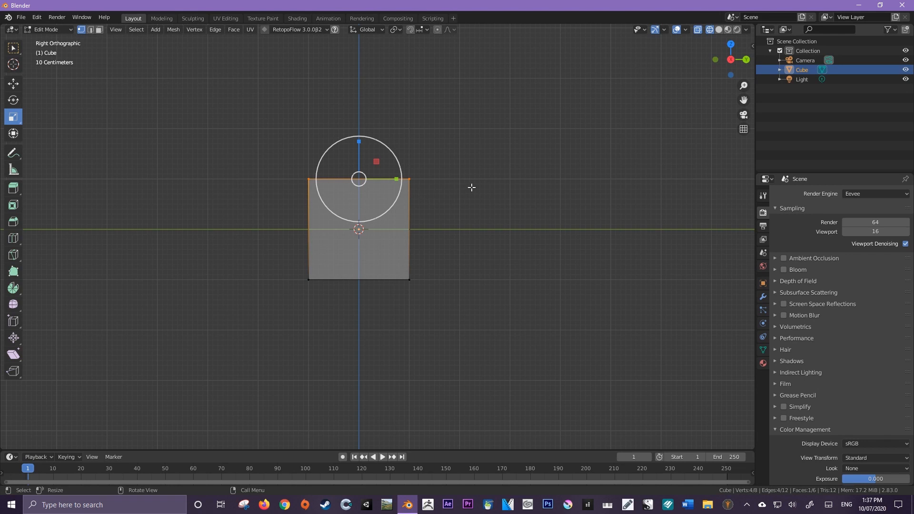
key(s)
key(y)
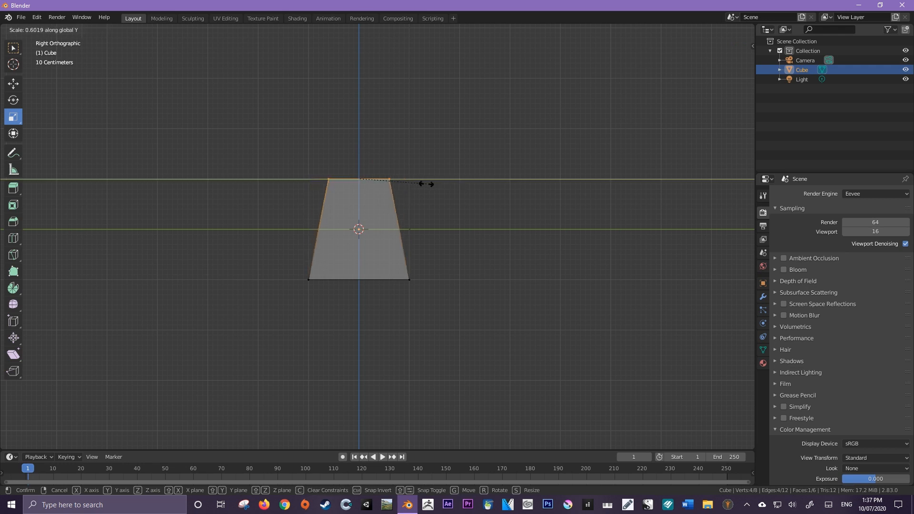
click(384, 181)
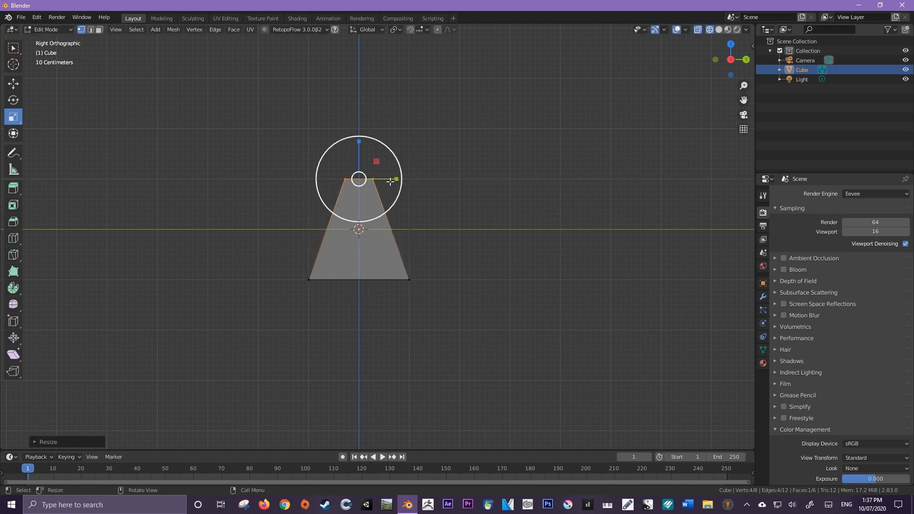
Inspect the tapered shape from several angles in Object Mode, return to Edit Mode and undo the Y-axis scaling
middle_drag(375, 224, 408, 239)
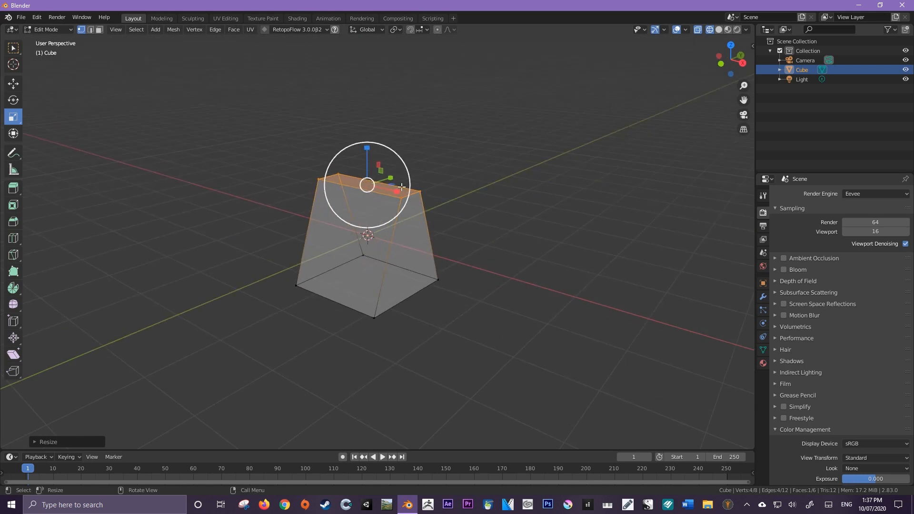
middle_drag(409, 203, 207, 244)
key(Tab)
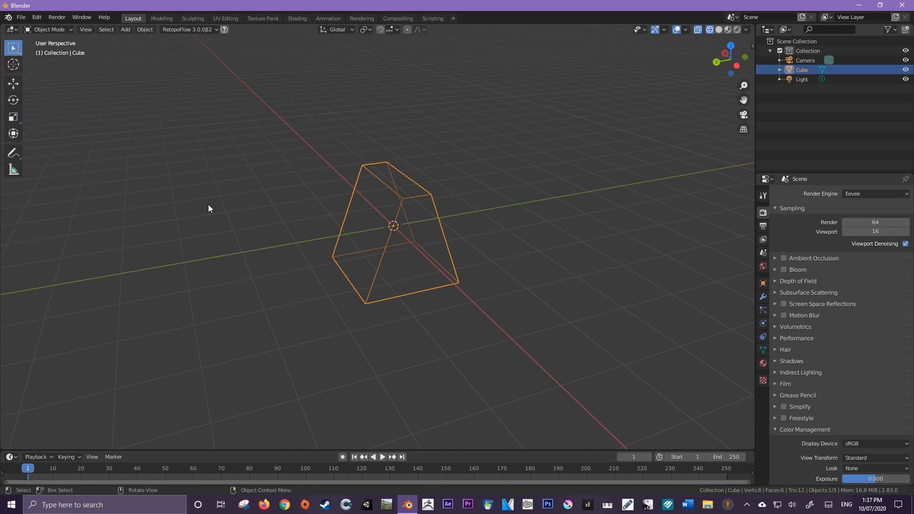
key(Tab)
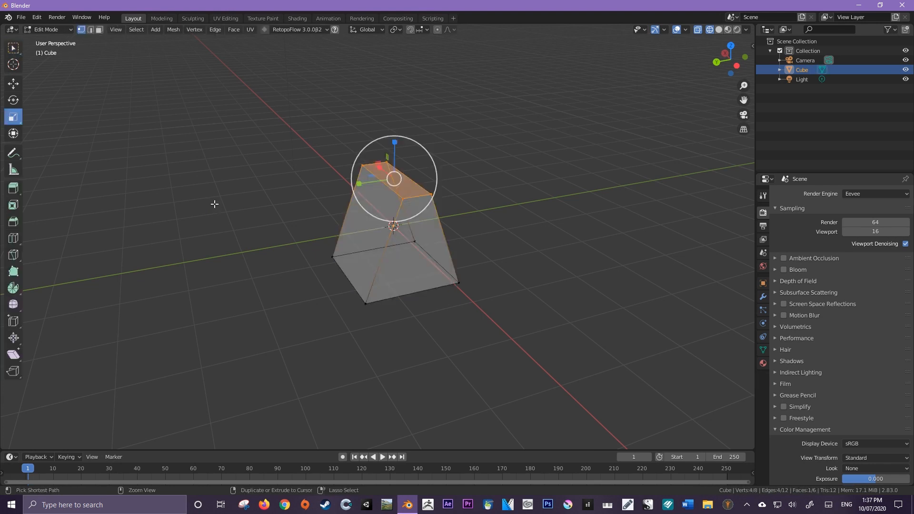
key(ctrl+z)
In front orthographic view, select only the cube's upper-left corner vertices and activate the Move tool
key(KP_1)
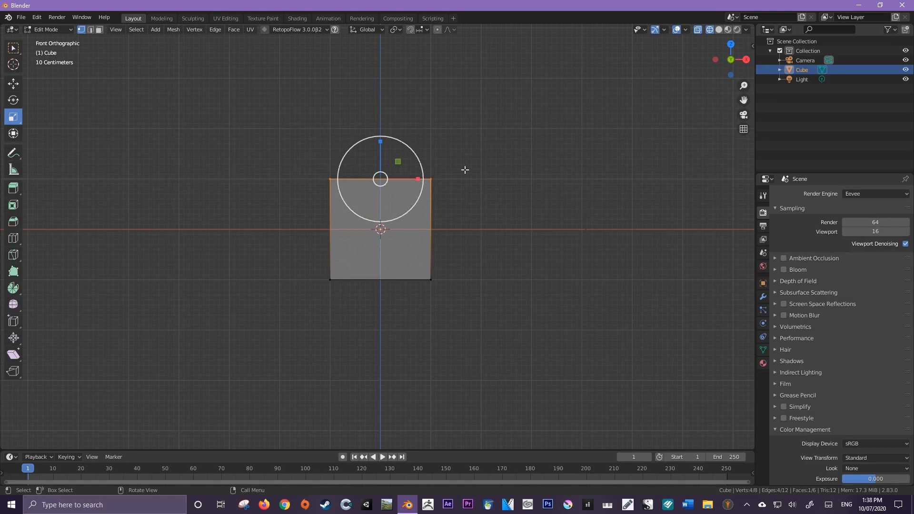
key(a)
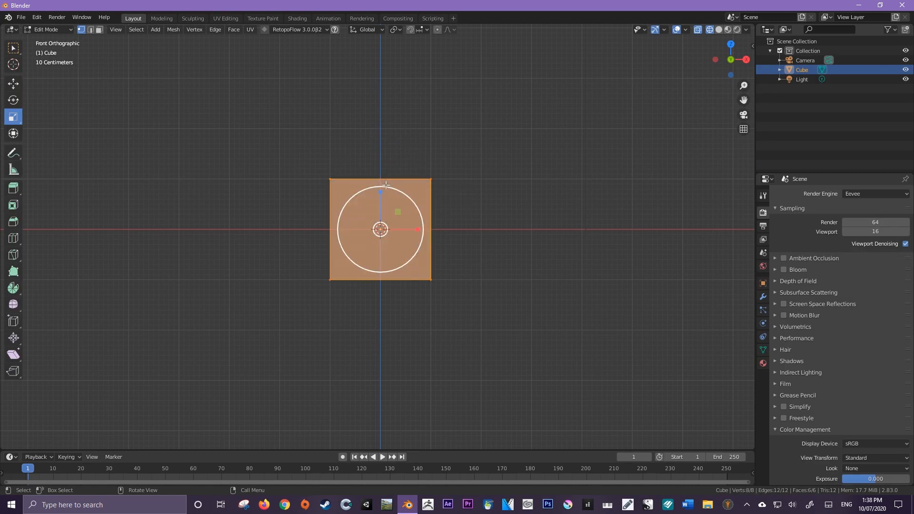
key(alt+a)
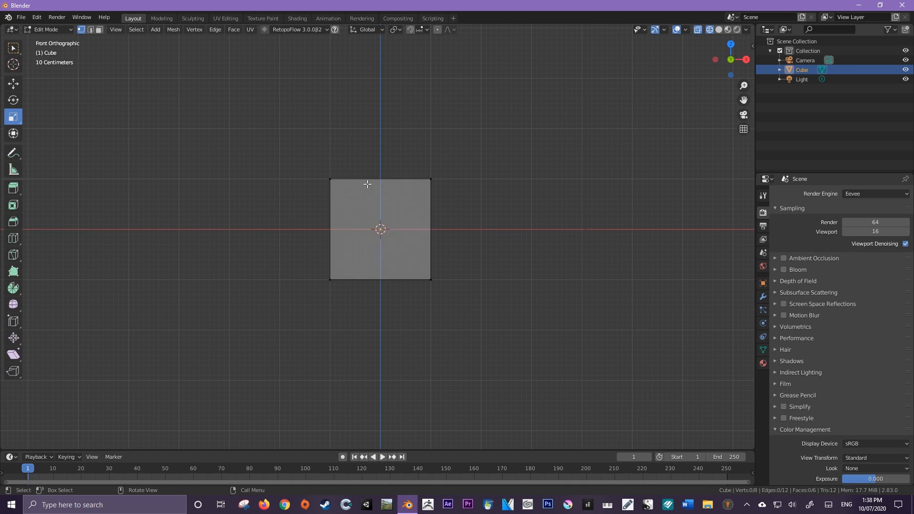
drag(308, 161, 338, 199)
click(13, 83)
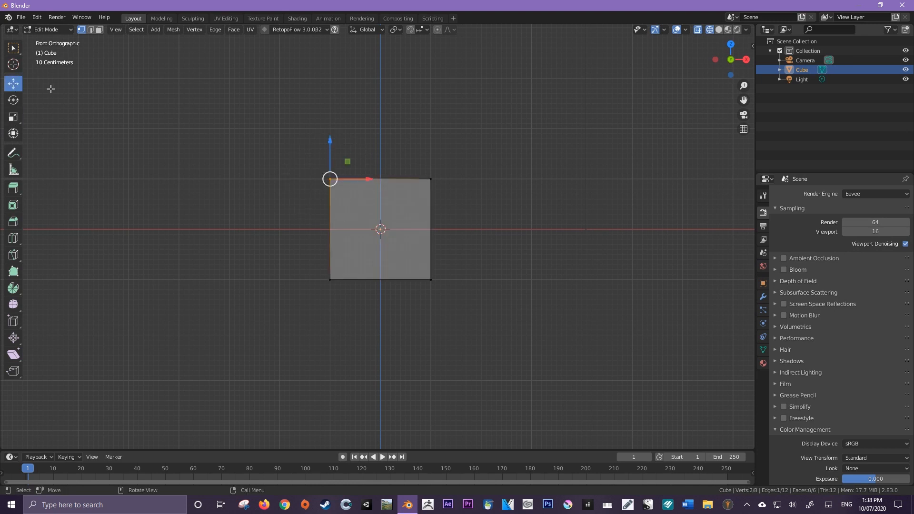
Move the upper-left vertices inward along the X axis to slope the cube's left side
scroll(357, 139, up, 4)
shift+middle_drag(357, 140, 363, 201)
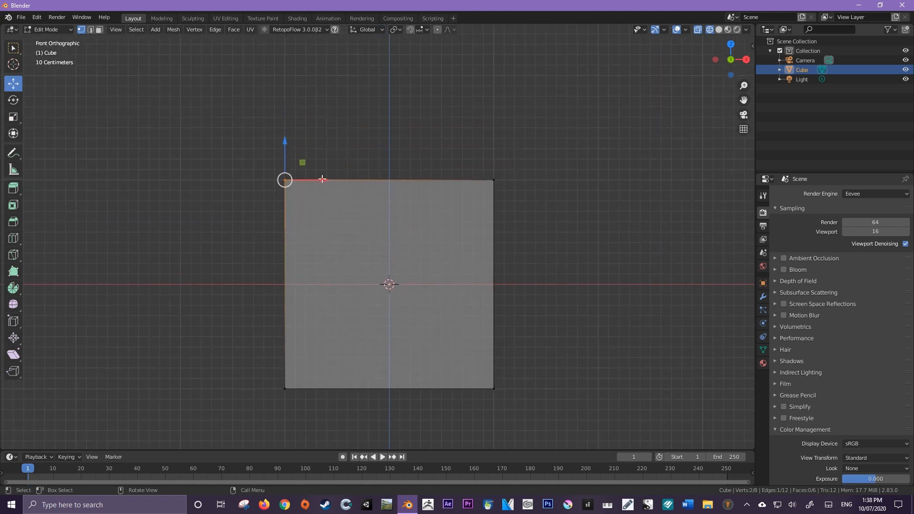
key(g)
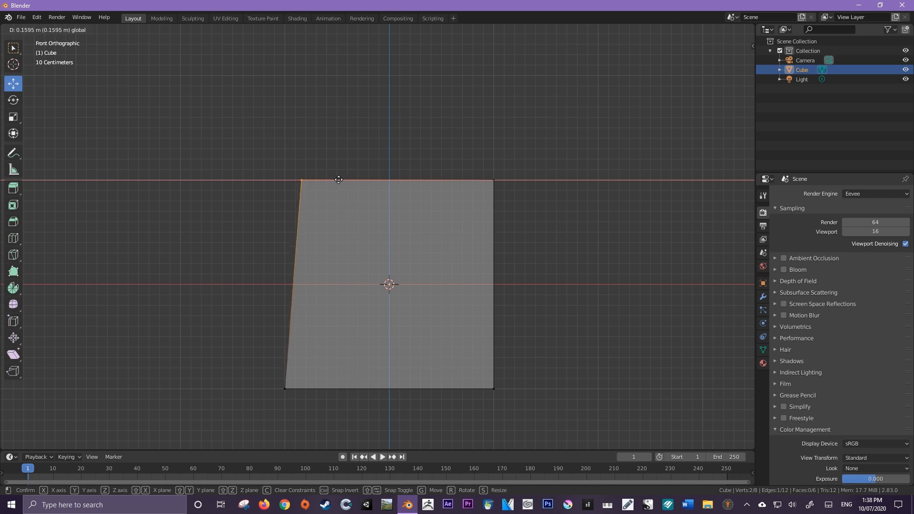
click(405, 181)
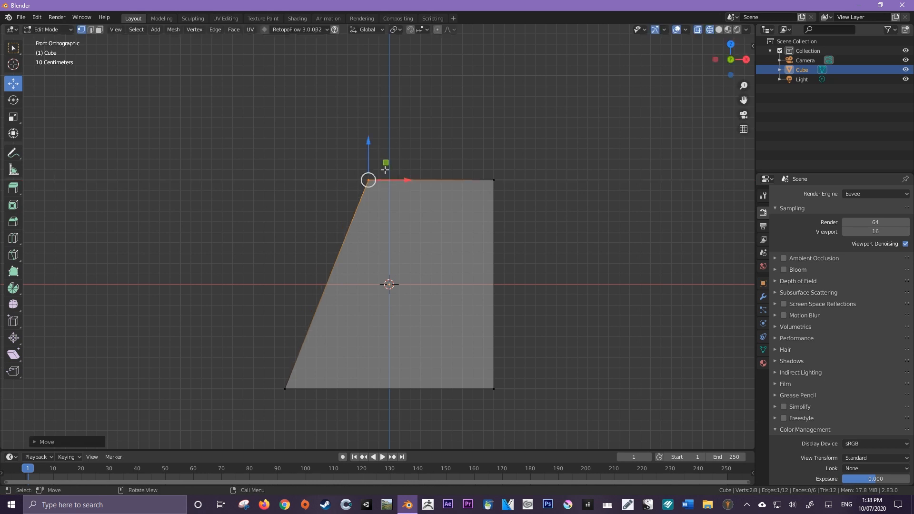
Select the cube's upper-right corner vertices and move them 0.8 m inward along the X axis
click(493, 162)
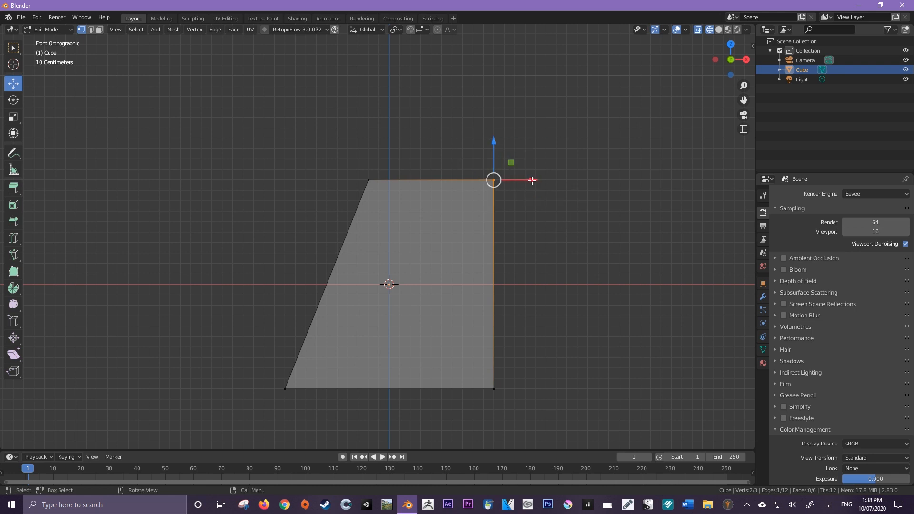
drag(532, 181, 445, 189)
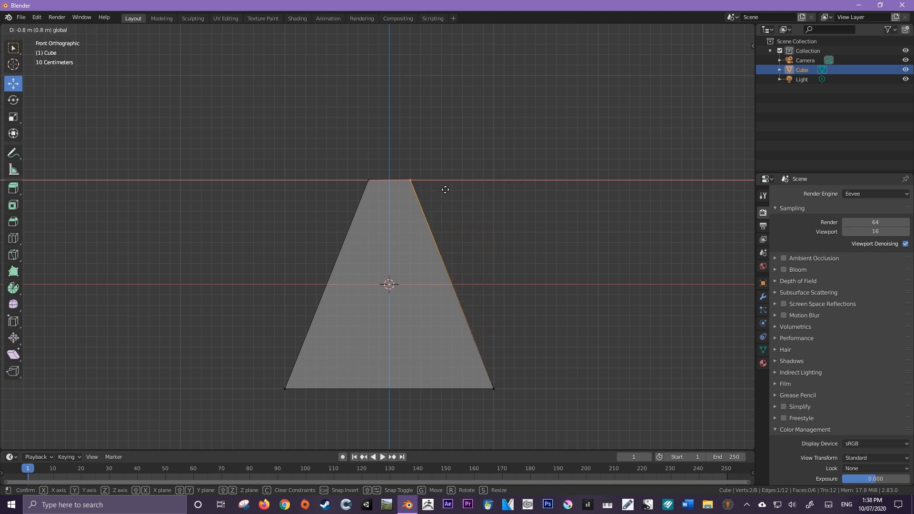
drag(445, 189, 445, 189)
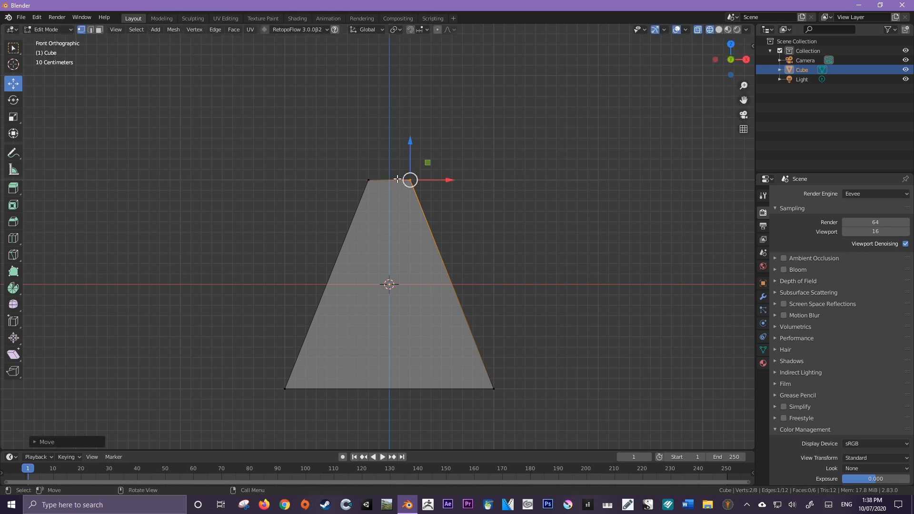
Inspect the sloped shape from an angle in Object Mode, return to Edit Mode and undo both vertex moves
middle_drag(384, 188, 284, 346)
key(Tab)
middle_drag(409, 272, 367, 263)
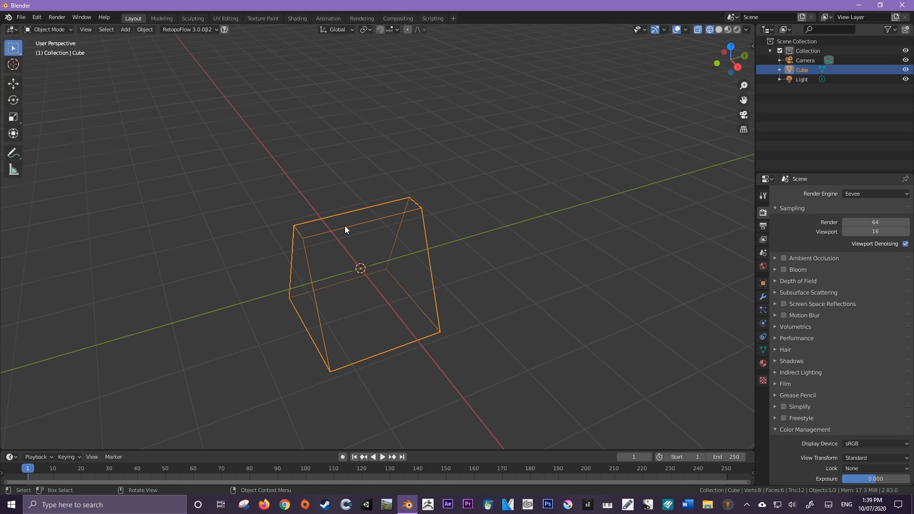
key(Tab)
key(ctrl+z)
key(ctrl+z)
Return the viewport to solid shading and turn off X-ray
scroll(367, 237, down, 4)
middle_drag(462, 250, 335, 237)
scroll(430, 238, up, 4)
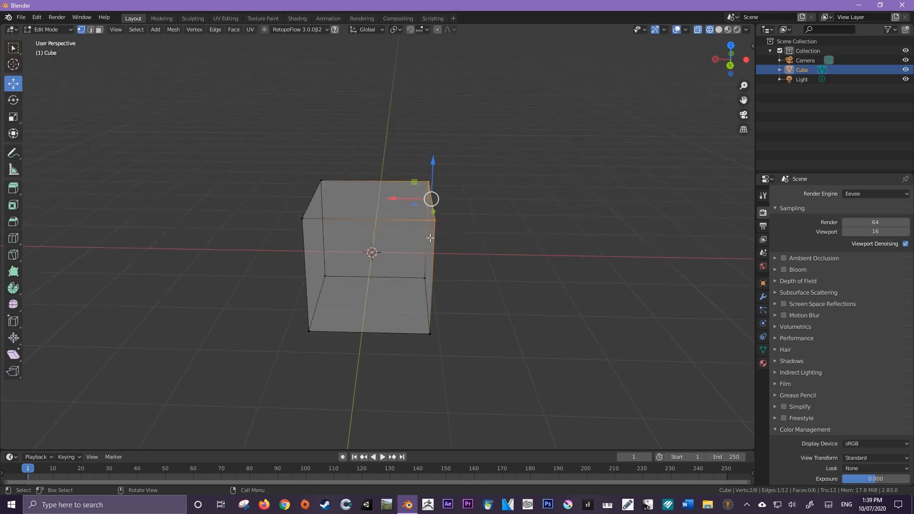
key(z)
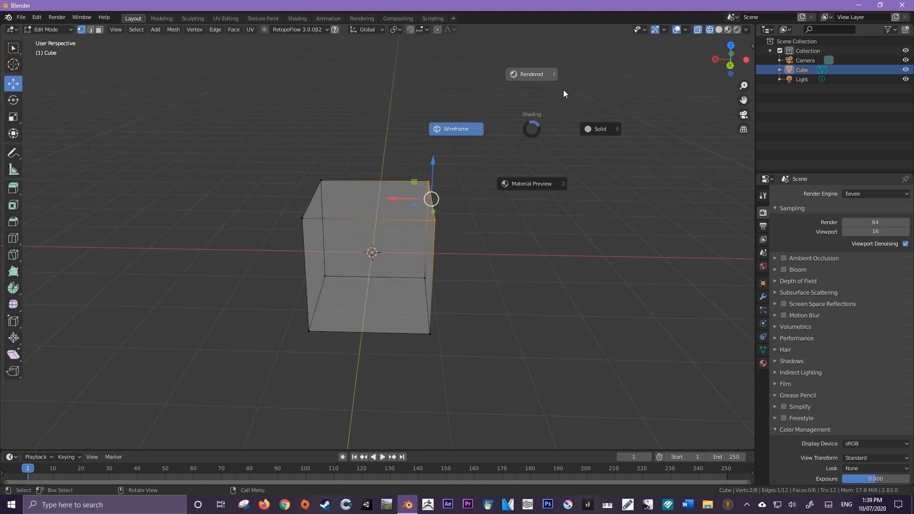
click(564, 76)
click(693, 30)
middle_drag(476, 200, 398, 205)
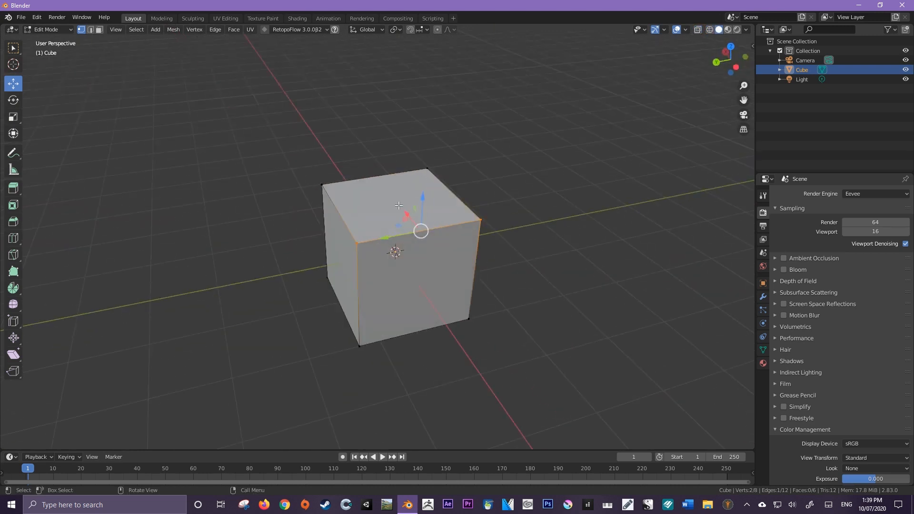
Look over the cube in Object Mode, return to Edit Mode and activate the Rotate tool
key(Tab)
scroll(428, 232, down, 2)
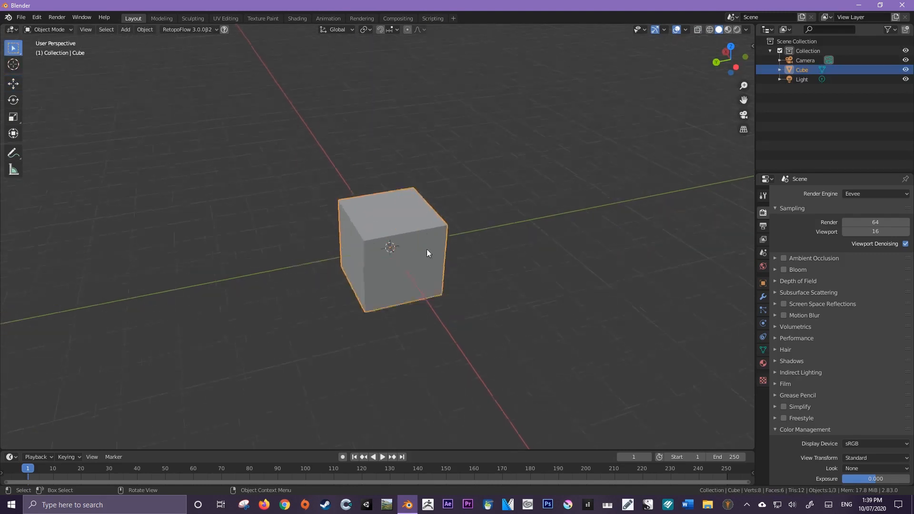
scroll(426, 250, up, 6)
scroll(428, 248, down, 6)
middle_drag(431, 236, 455, 283)
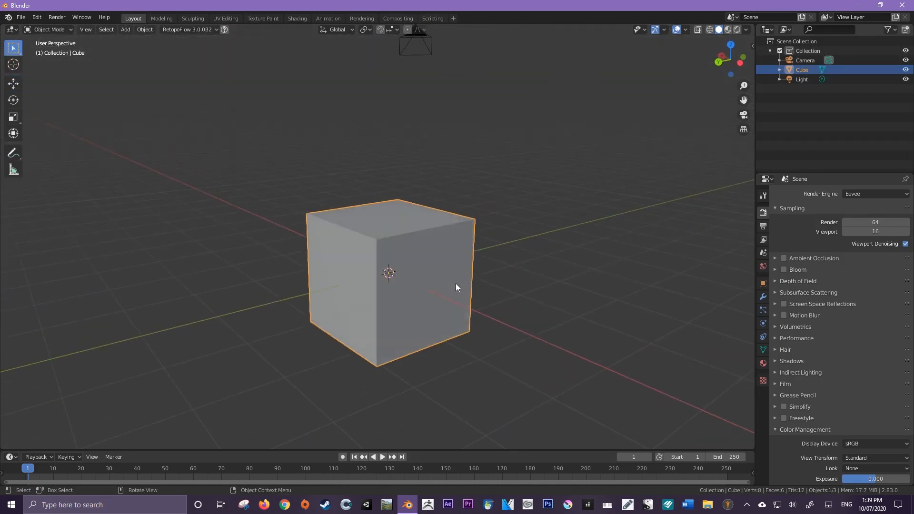
key(Tab)
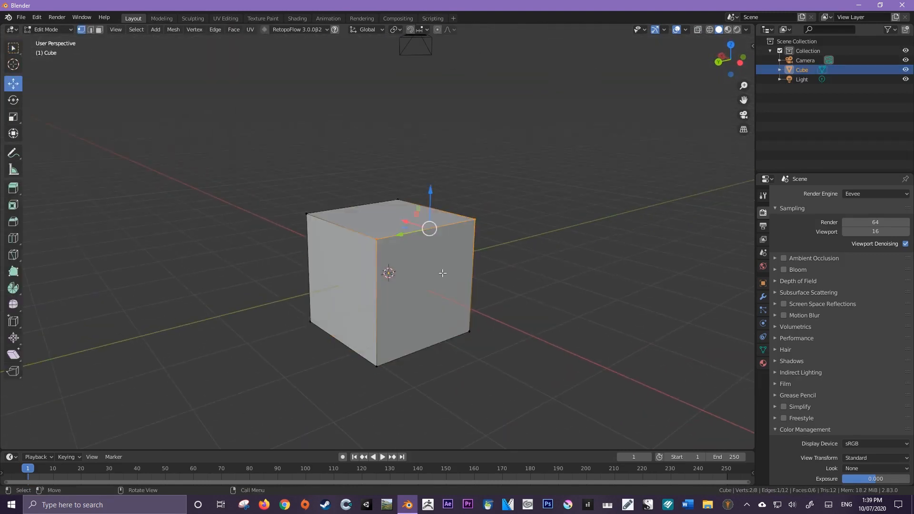
click(12, 105)
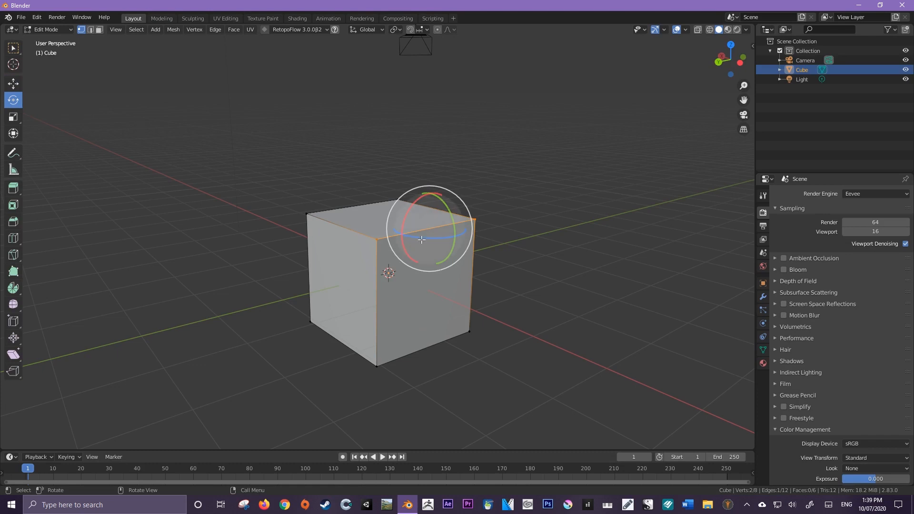
Try rotating the two selected upper vertices about the Y axis and undo the rotation
mouse_move(448, 218)
mouse_down()
mouse_move(419, 169)
mouse_move(460, 300)
mouse_move(440, 192)
mouse_move(455, 209)
mouse_up()
key(ctrl+z)
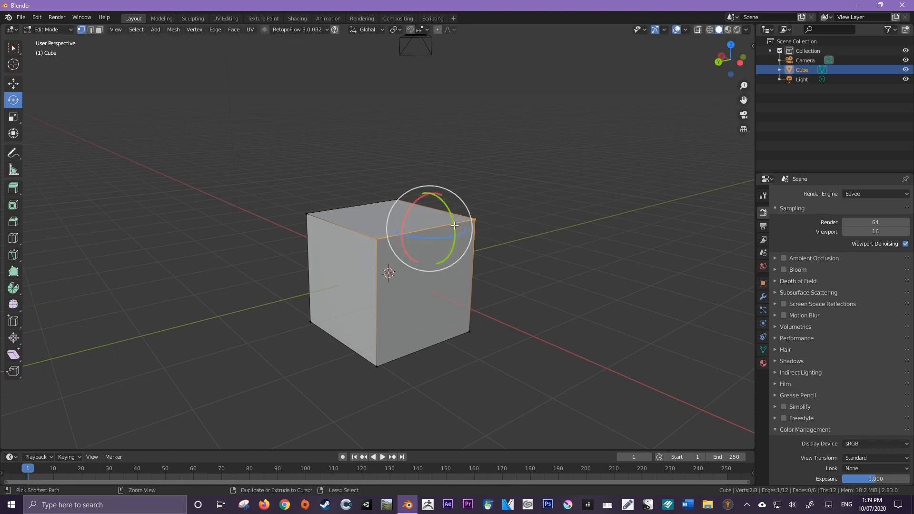
Add the face's two lower vertices to the selection and try rotating the whole face, undoing the rotation
middle_drag(449, 302, 463, 275)
shift+click(452, 278)
shift+click(357, 305)
middle_drag(357, 305, 458, 240)
drag(448, 213, 431, 200)
key(ctrl+z)
Try rotating the selected face freely, including a trackball rotation, and undo it
middle_drag(358, 219, 338, 190)
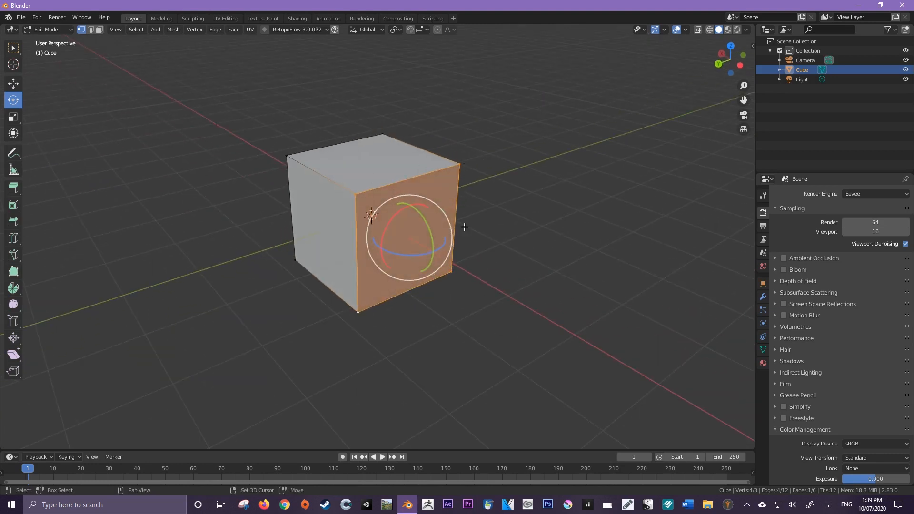
middle_drag(429, 238, 427, 252)
drag(437, 214, 432, 188)
key(r)
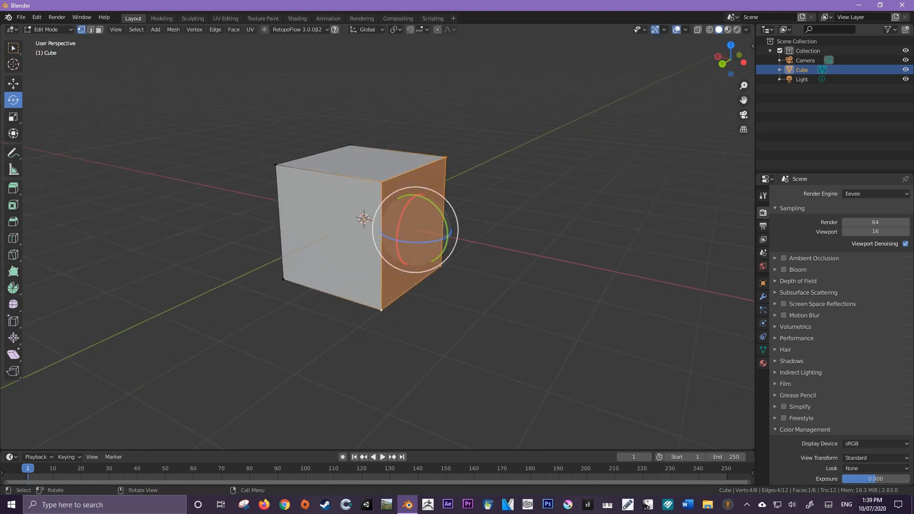
click(414, 216)
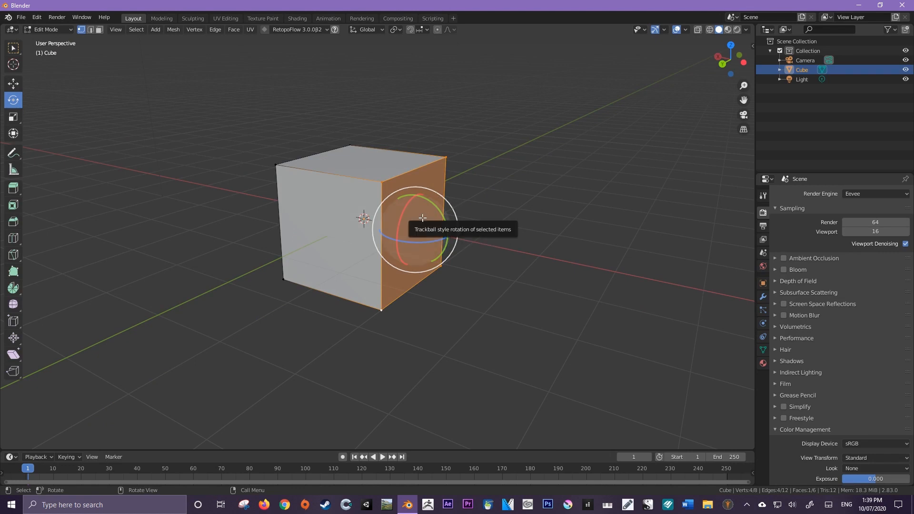
drag(421, 221, 435, 297)
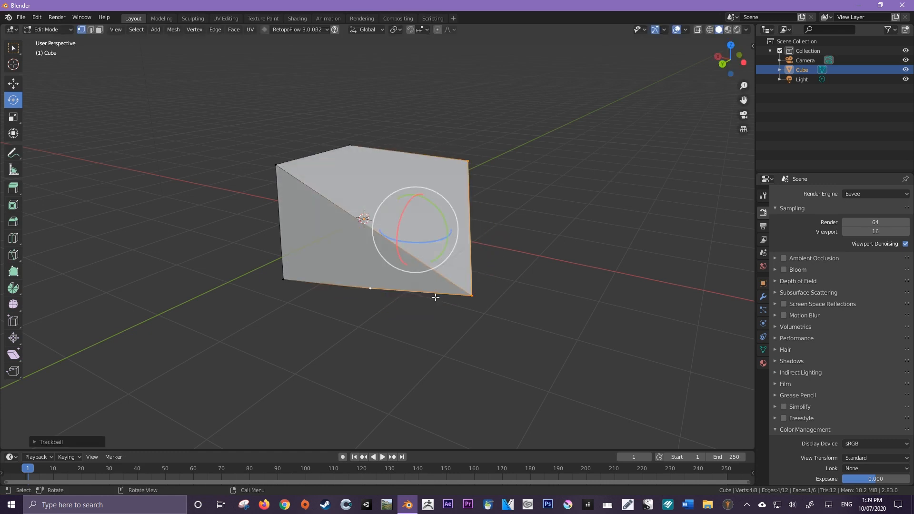
key(ctrl+z)
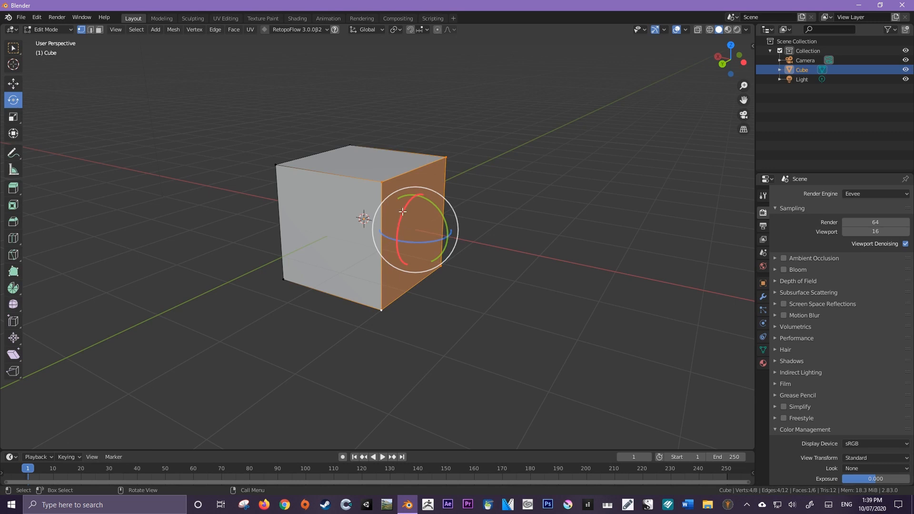
Try rotating the selected face about the X axis and undo the rotation
mouse_move(397, 226)
mouse_down()
mouse_move(409, 198)
mouse_move(398, 212)
mouse_move(419, 239)
mouse_move(383, 229)
mouse_move(391, 222)
mouse_up()
key(ctrl+z)
key(ctrl+z)
middle_drag(392, 222, 348, 224)
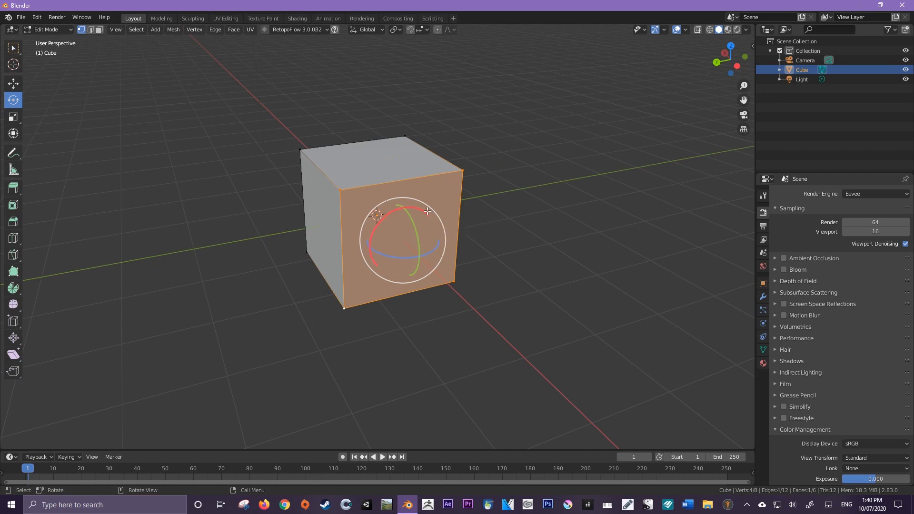
Select only the face's two upper vertices and try rotating them with the gizmo, undoing each rotation
click(346, 182)
shift+click(461, 168)
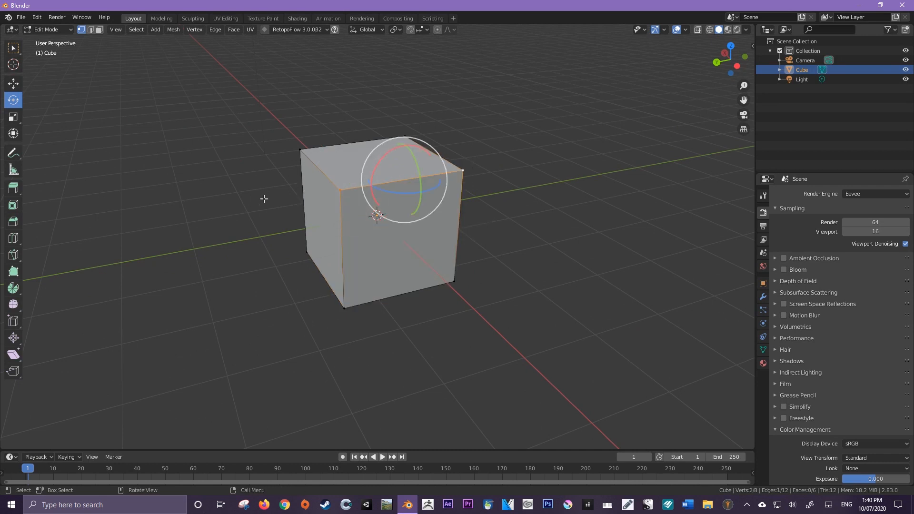
mouse_move(420, 177)
mouse_down()
mouse_move(433, 227)
mouse_move(435, 172)
mouse_up()
key(ctrl+z)
scroll(419, 178, up, 3)
mouse_move(433, 190)
mouse_down()
mouse_move(419, 138)
mouse_move(433, 195)
mouse_up()
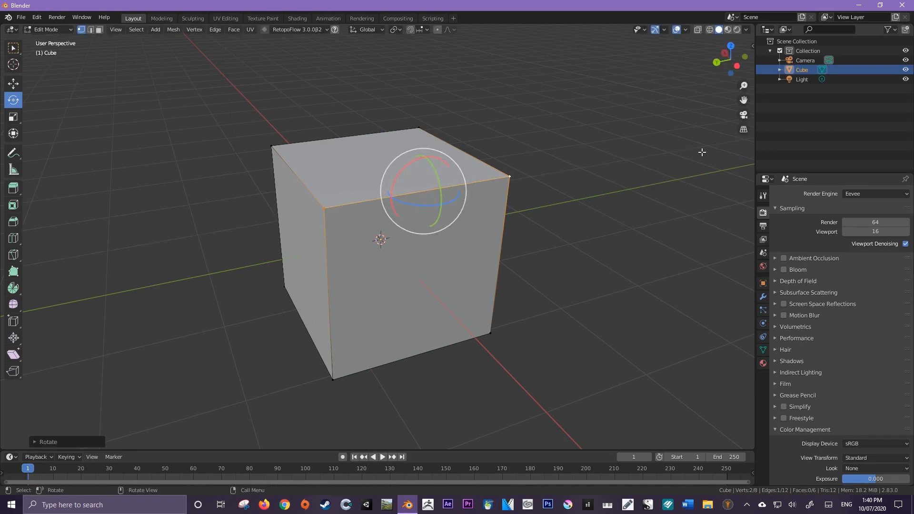
key(ctrl+z)
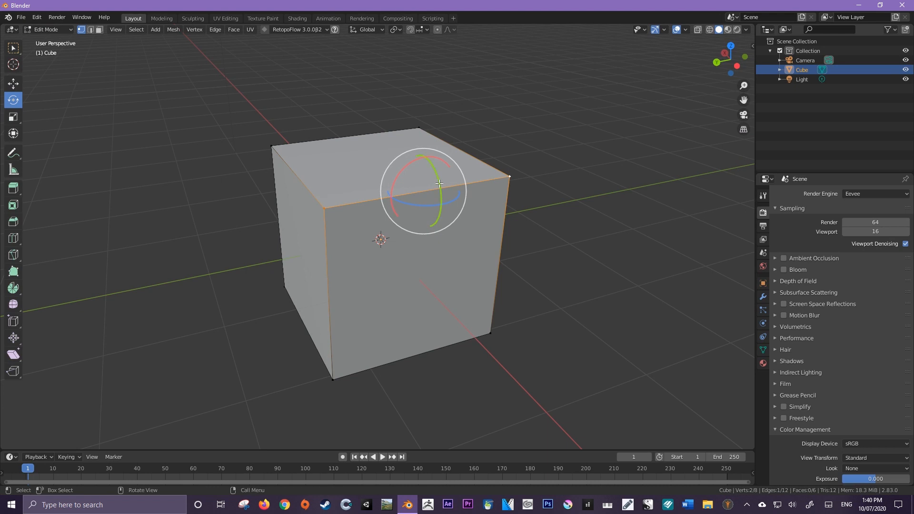
Try rotating the two upper vertices with the different axis rings of the gizmo, undoing the rotations
middle_drag(442, 186, 426, 196)
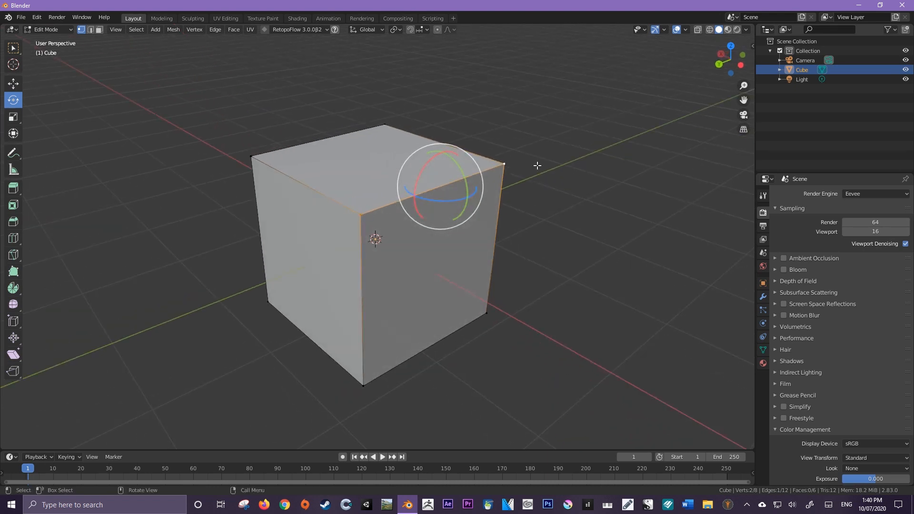
drag(464, 188, 487, 267)
drag(407, 184, 460, 140)
key(ctrl+z)
drag(413, 197, 481, 255)
key(ctrl+z)
drag(464, 176, 490, 164)
key(ctrl+z)
scroll(424, 221, down, 2)
mouse_move(422, 223)
middle_down()
mouse_move(392, 239)
mouse_move(442, 226)
mouse_move(371, 235)
mouse_move(418, 233)
middle_up()
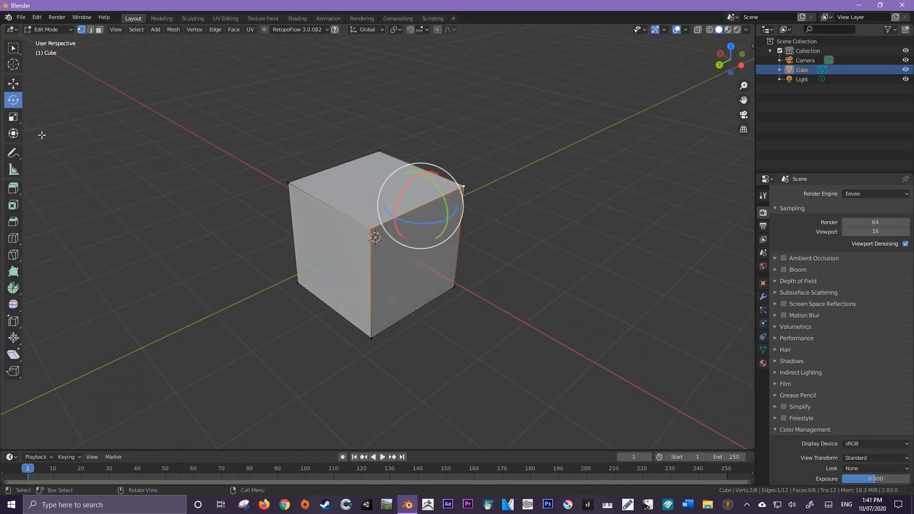
Activate the Scale tool and select the four vertices of the cube's top face
click(18, 118)
click(367, 229)
shift+click(289, 179)
shift+click(377, 149)
shift+click(463, 186)
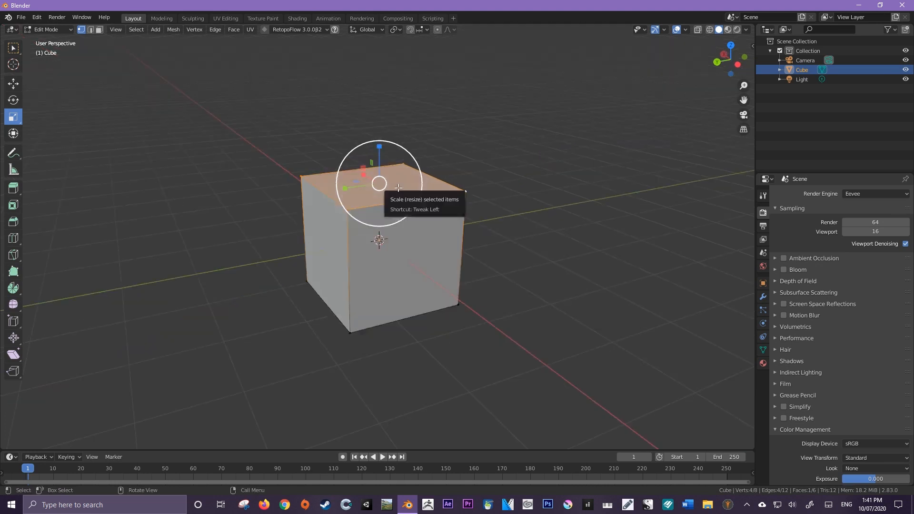
Try to scale the flat top face along the Z axis in the right orthographic view
key(KP_3)
shift+middle_drag(389, 124, 400, 185)
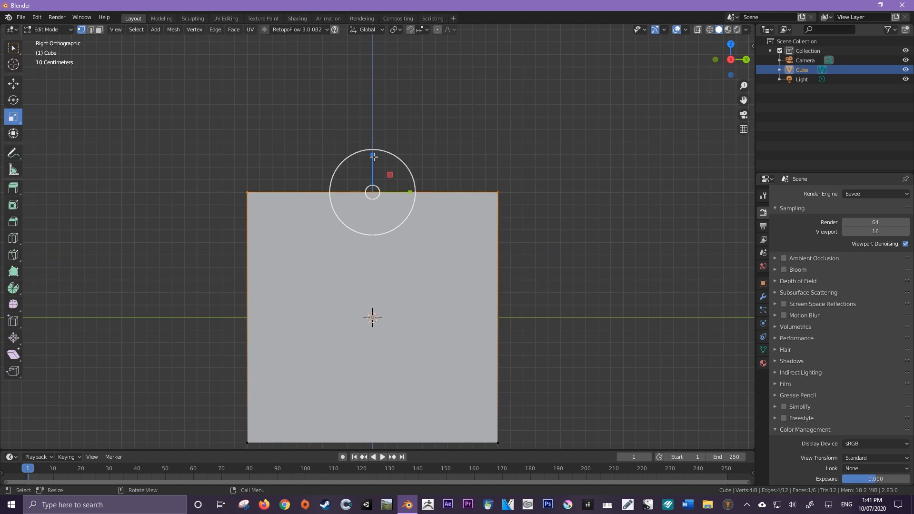
drag(373, 156, 387, 176)
middle_drag(387, 175, 431, 358)
key(KP_3)
scroll(418, 236, up, 7)
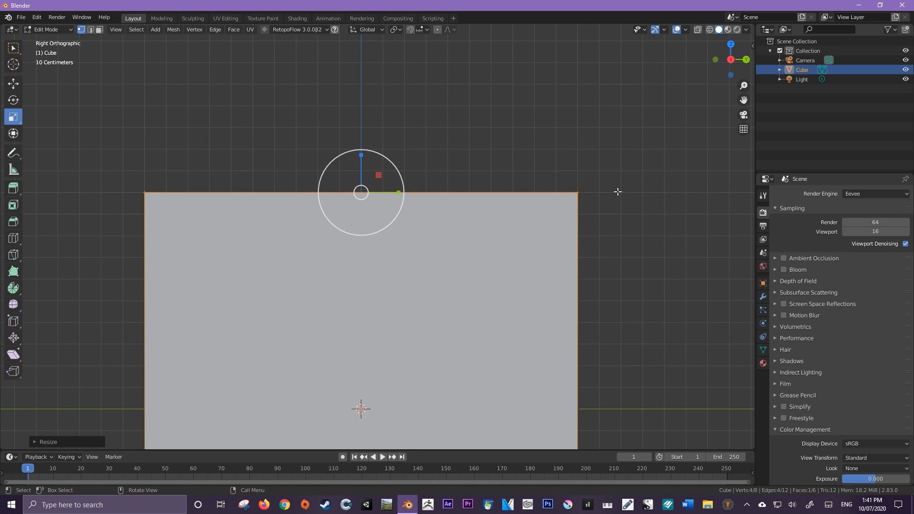
drag(361, 155, 395, 136)
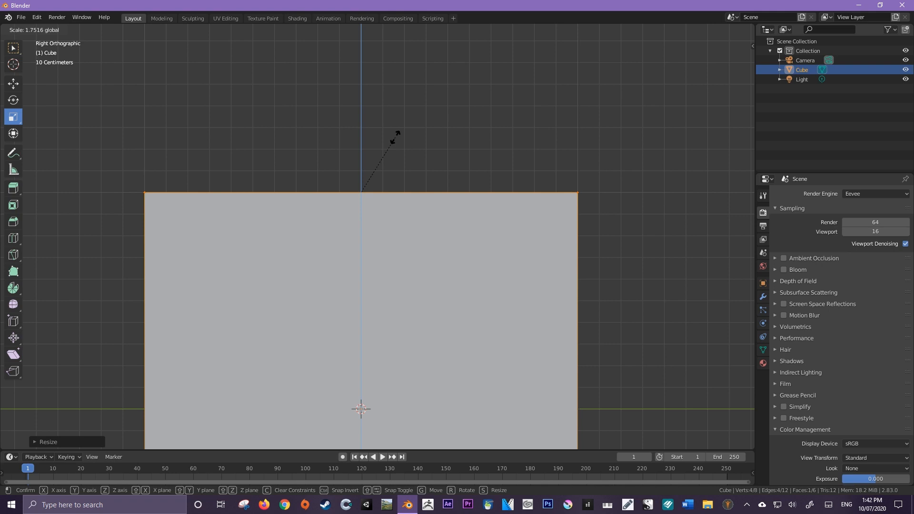
drag(395, 137, 510, 102)
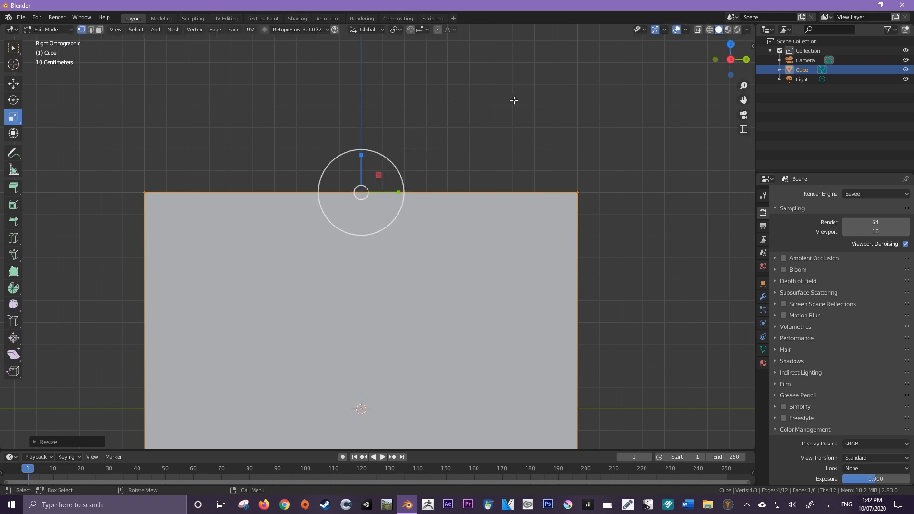
Select all vertices of the cube and try scaling it along the Z axis
scroll(428, 222, down, 6)
key(alt+a)
key(a)
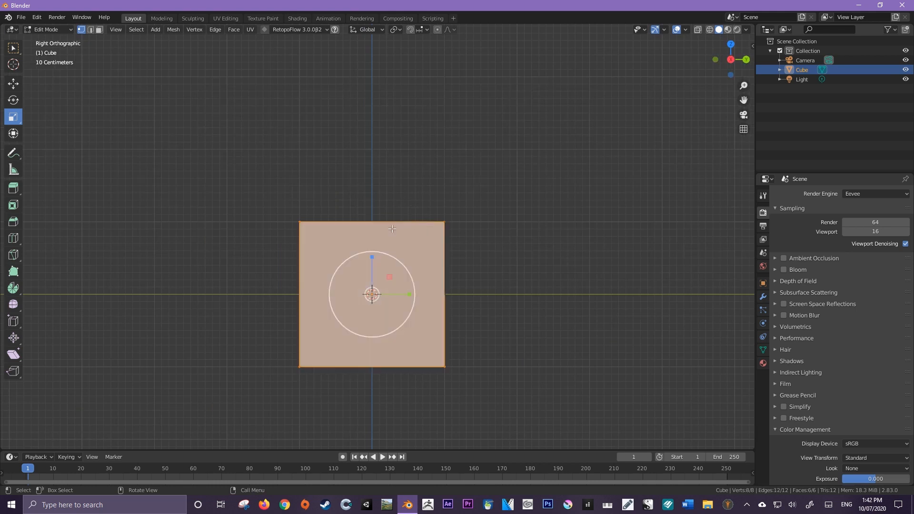
drag(369, 260, 395, 261)
middle_drag(434, 245, 475, 267)
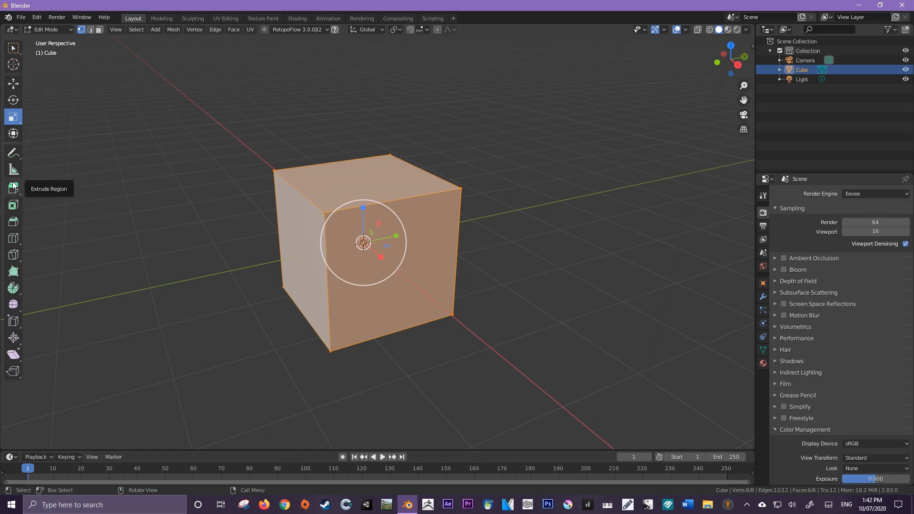
Activate the Extrude Region tool, switch to face selection and select the cube's side face across the X axis
click(14, 186)
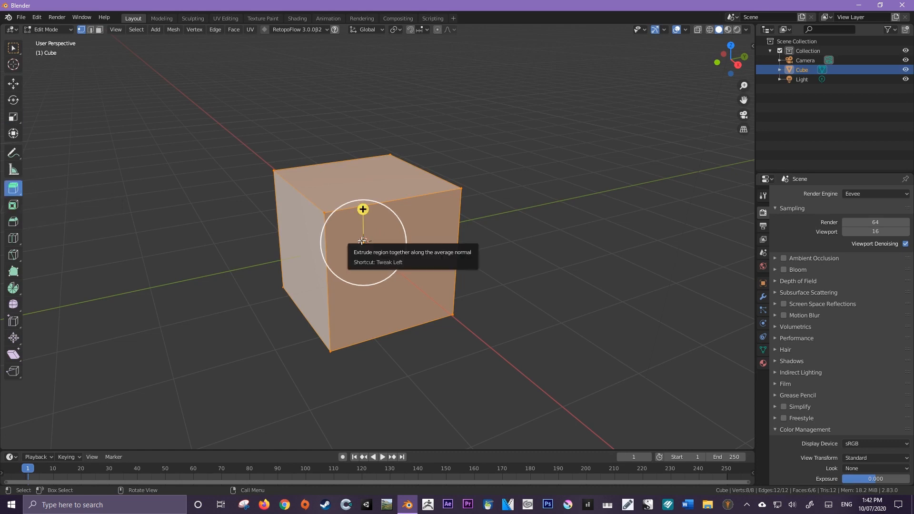
click(99, 30)
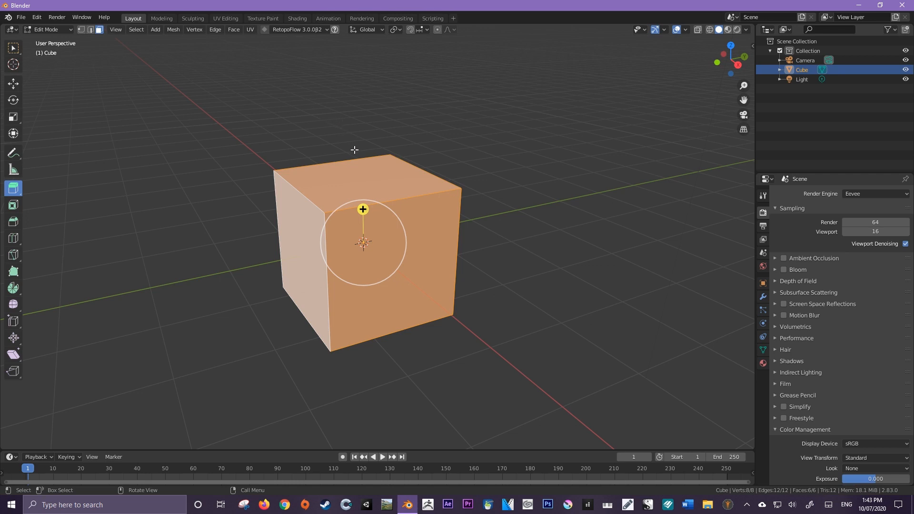
click(421, 234)
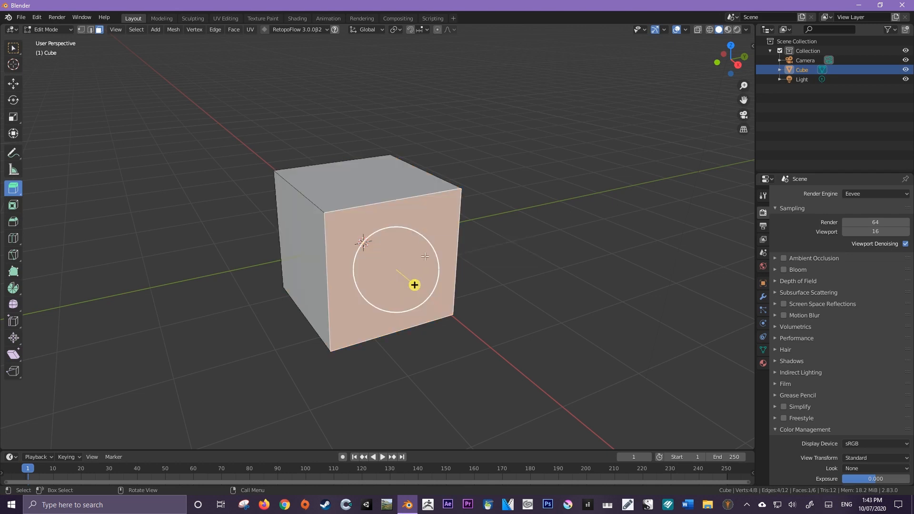
Extrude the selected face outward to add a section, retrying it once, and undo a second extrusion
drag(416, 284, 490, 346)
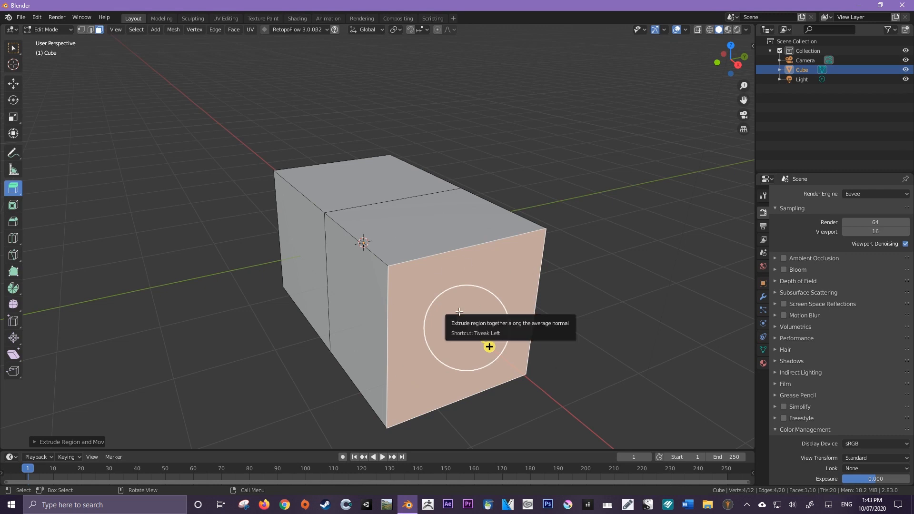
key(ctrl+z)
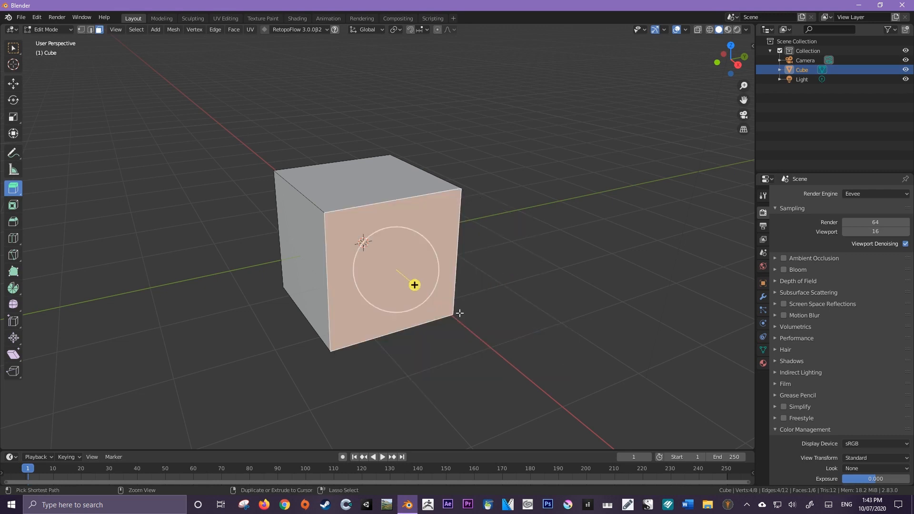
drag(415, 285, 490, 345)
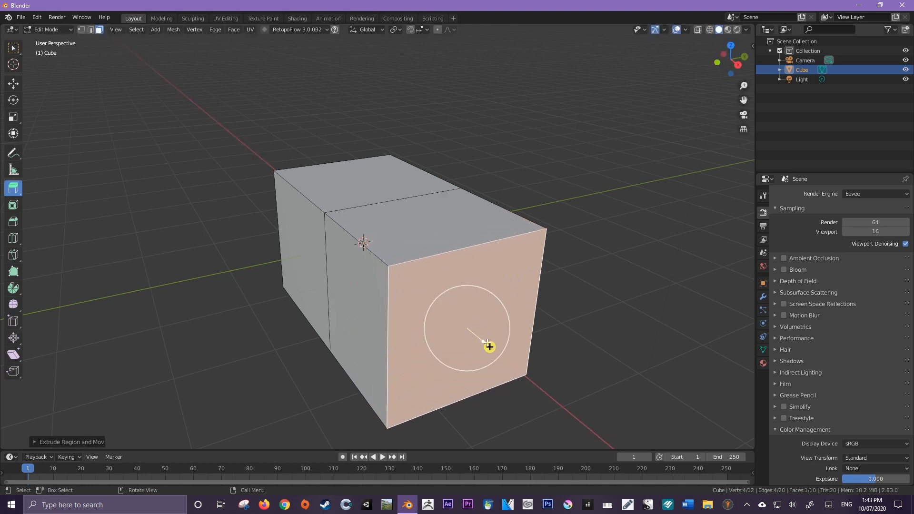
shift+middle_drag(490, 347, 442, 286)
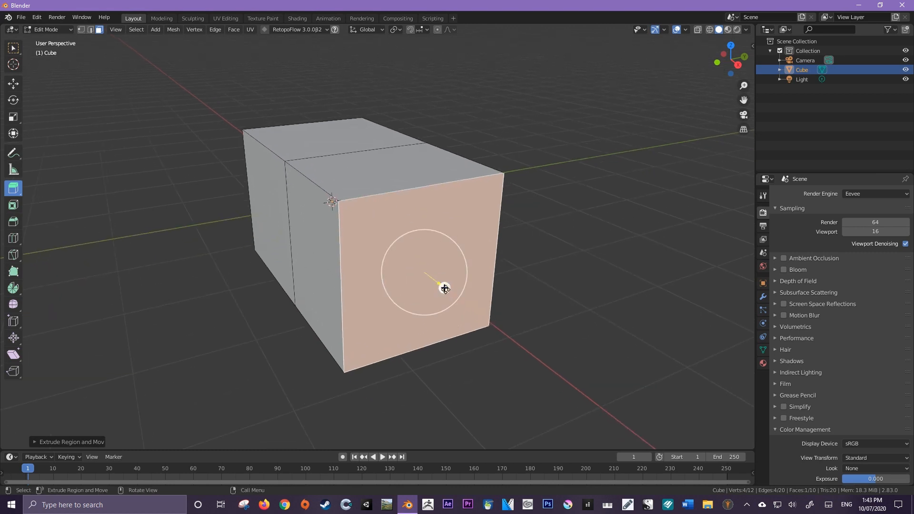
drag(442, 285, 529, 354)
key(ctrl+z)
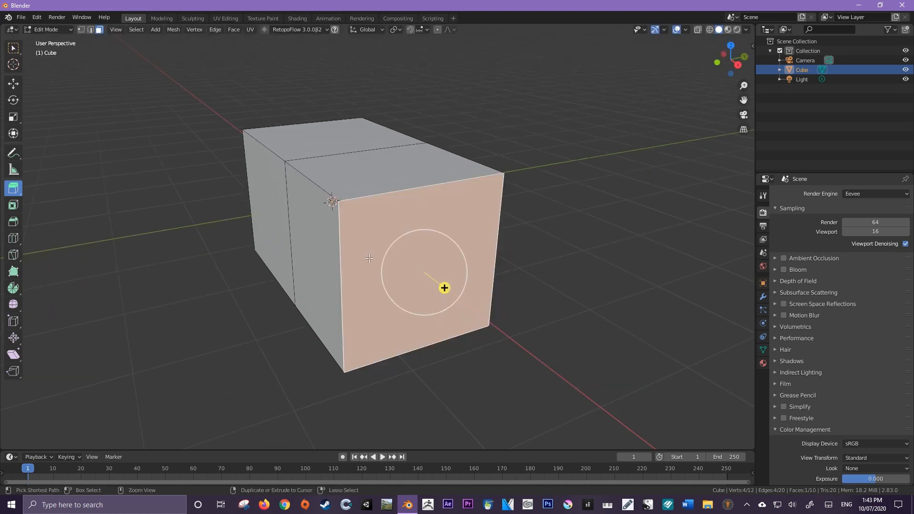
Try moving the end face outward along the X axis with the Move tool and undo the move
click(13, 83)
drag(444, 288, 496, 328)
key(ctrl+z)
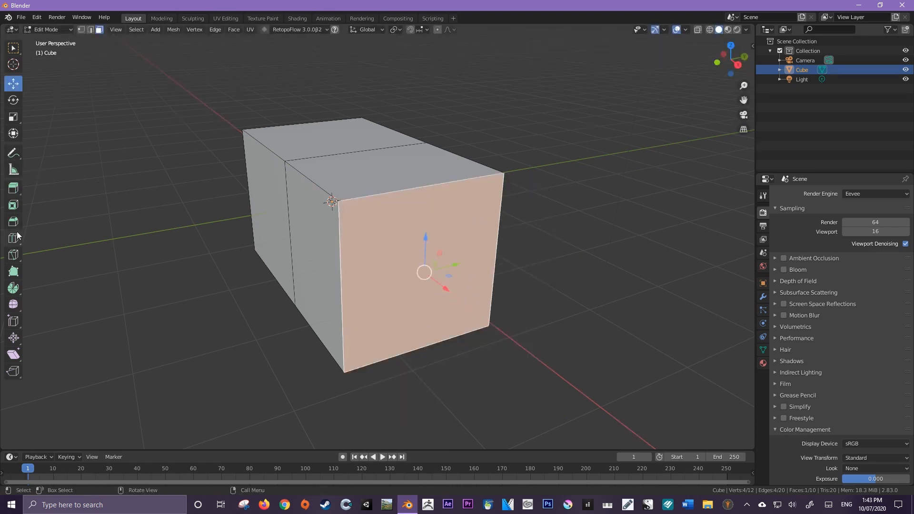
Extrude the end face outward by about 1.4 m, and undo both extrusions to restore the plain cube
click(14, 195)
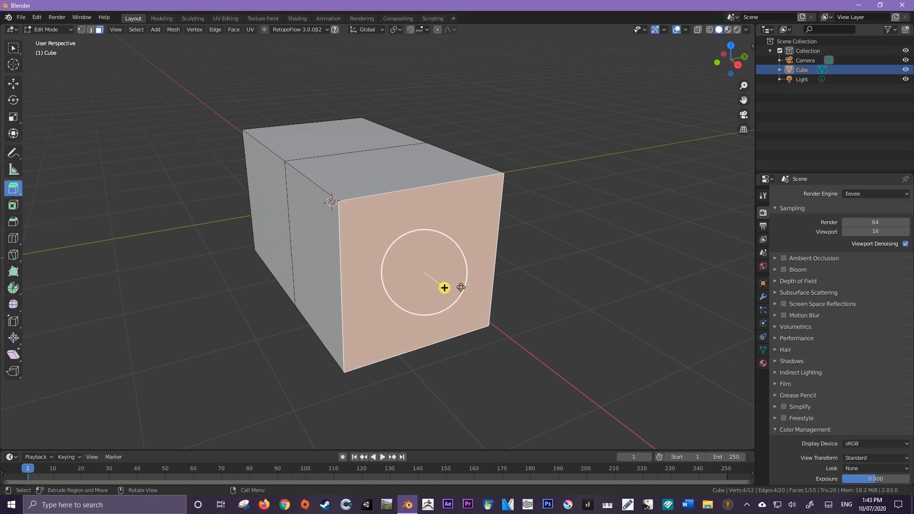
drag(444, 290, 550, 347)
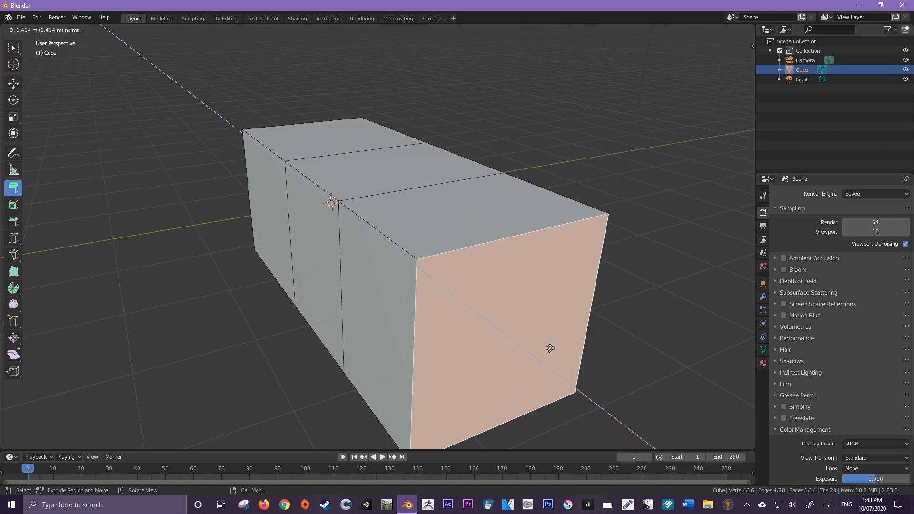
drag(549, 348, 553, 349)
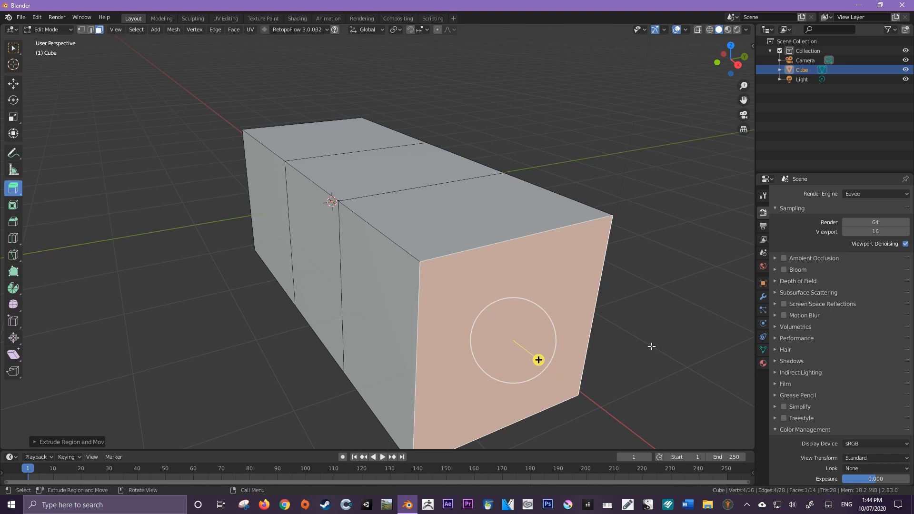
key(ctrl+z)
key(ctrl+z)
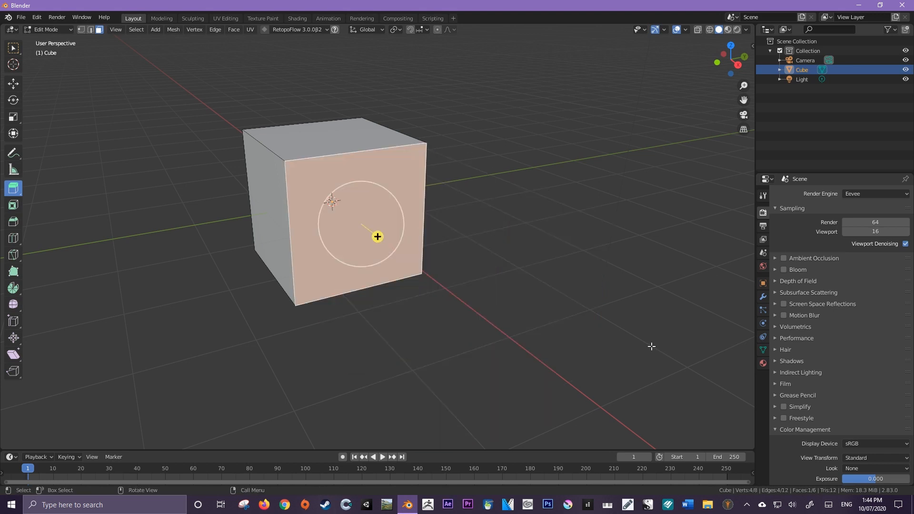
middle_drag(613, 328, 430, 271)
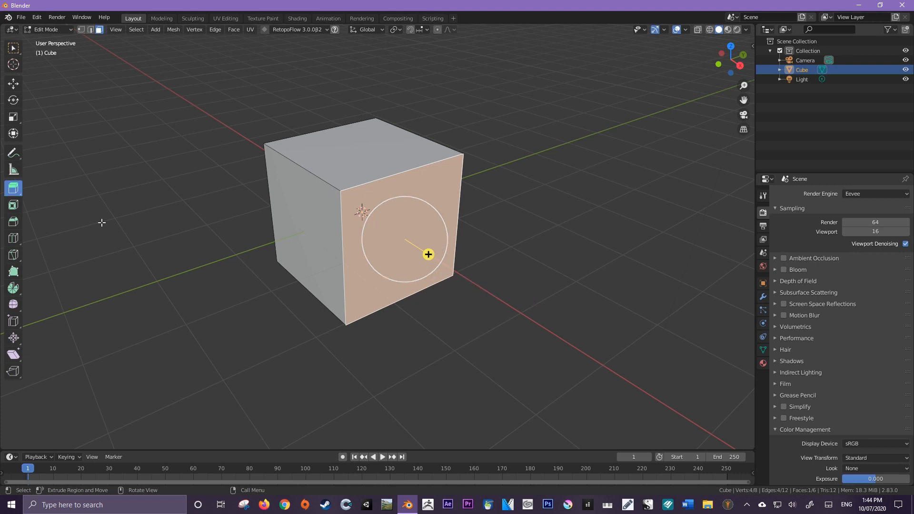
Inset the selected side face with the Inset Faces tool and extrude the inner face outward
click(14, 207)
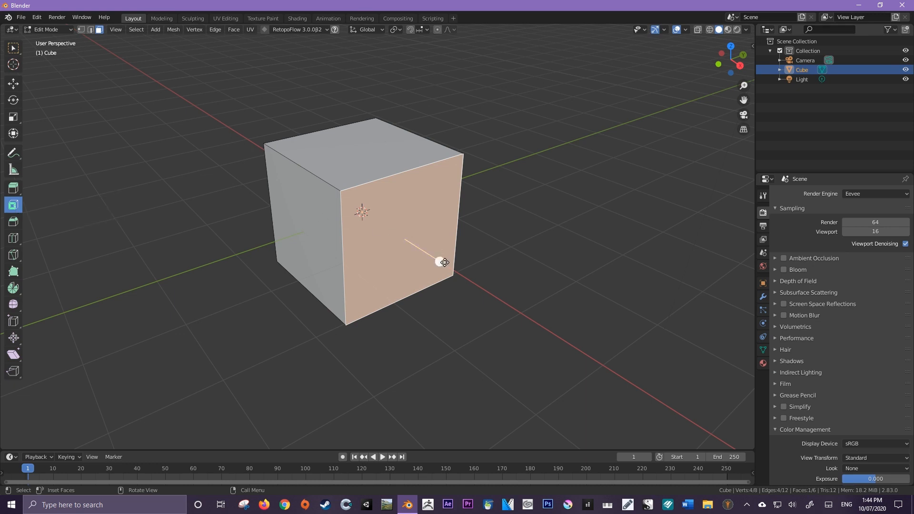
drag(444, 262, 429, 256)
key(e)
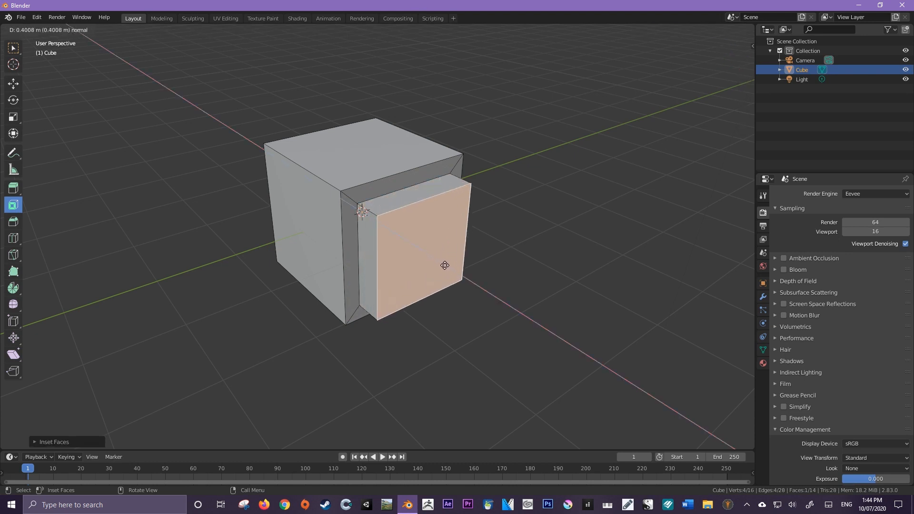
click(485, 300)
Inset and extrude the end face two more times to add progressively smaller tiers, making the last one about 0.9 m long
middle_drag(486, 300, 204, 312)
drag(252, 284, 265, 271)
key(e)
click(199, 313)
key(i)
right_click(210, 312)
drag(179, 309, 193, 306)
key(e)
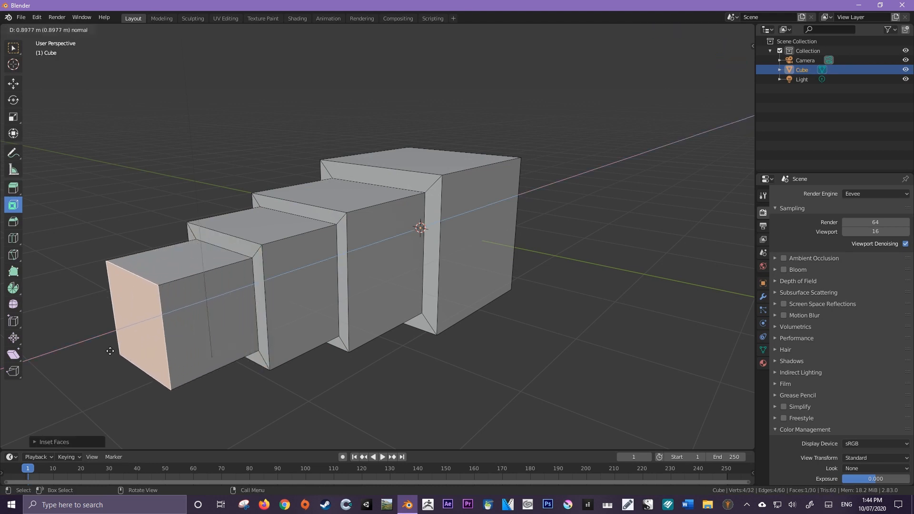
click(109, 350)
Undo all the insets and extrusions to restore the plain cube
scroll(250, 283, down, 4)
middle_drag(254, 281, 471, 221)
middle_drag(375, 230, 444, 249)
key(ctrl+z)
key(ctrl+z)
key(ctrl+z)
key(ctrl+z)
key(ctrl+z)
key(ctrl+z)
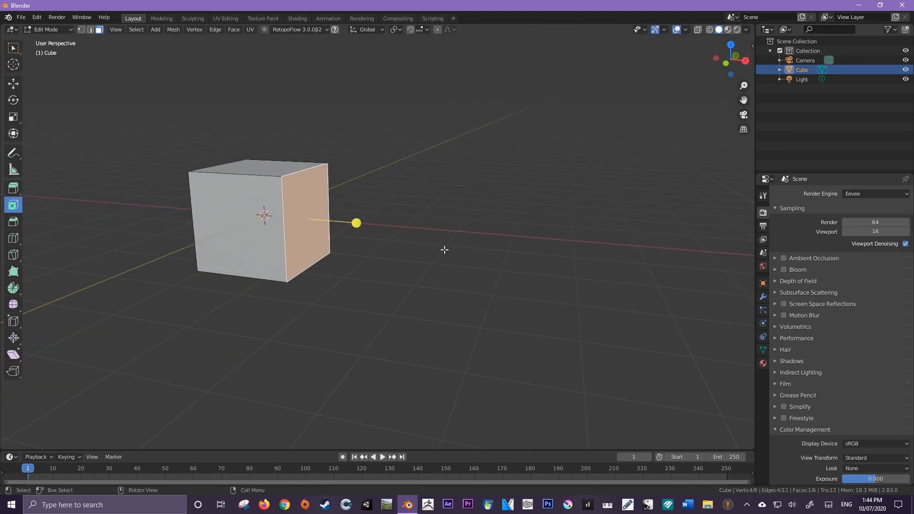
Build three narrowing tiers on the cube's side face by repeatedly insetting it and extruding the inner face outward
scroll(435, 242, up, 3)
middle_drag(436, 239, 167, 235)
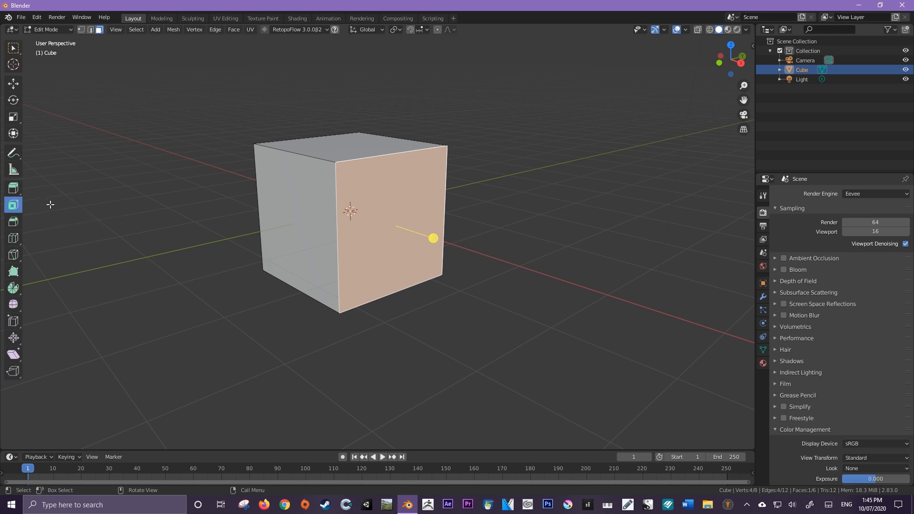
drag(545, 250, 555, 279)
key(e)
click(563, 257)
key(e)
click(577, 281)
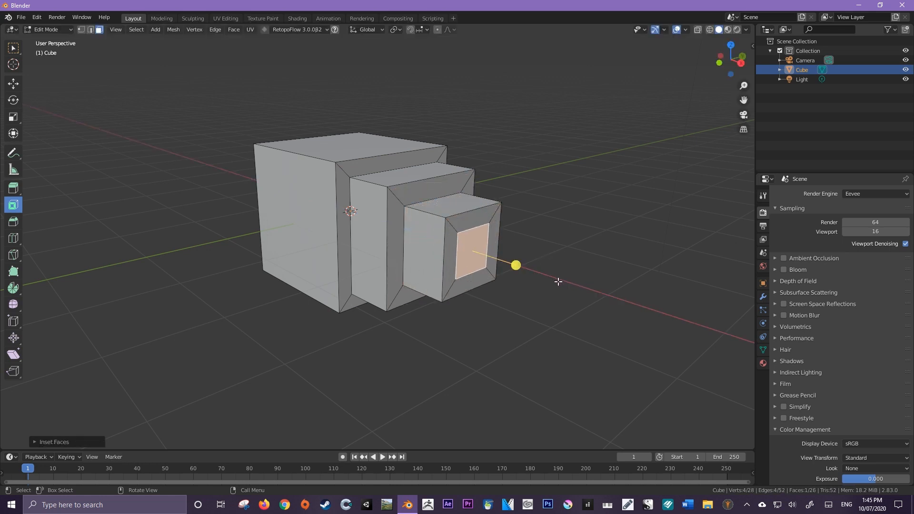
key(e)
click(589, 296)
click(588, 296)
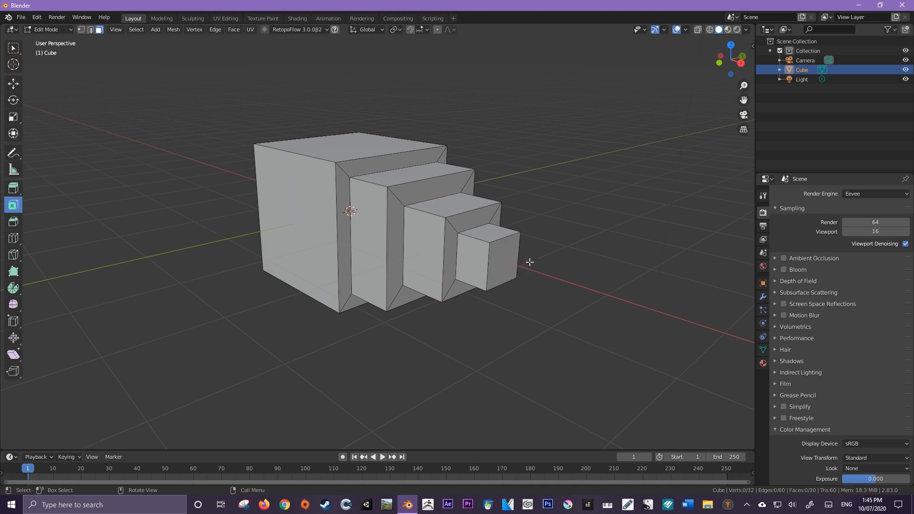
Select the small end face of the tiered shape, inset it and extrude it into a fourth tier
click(547, 273)
key(i)
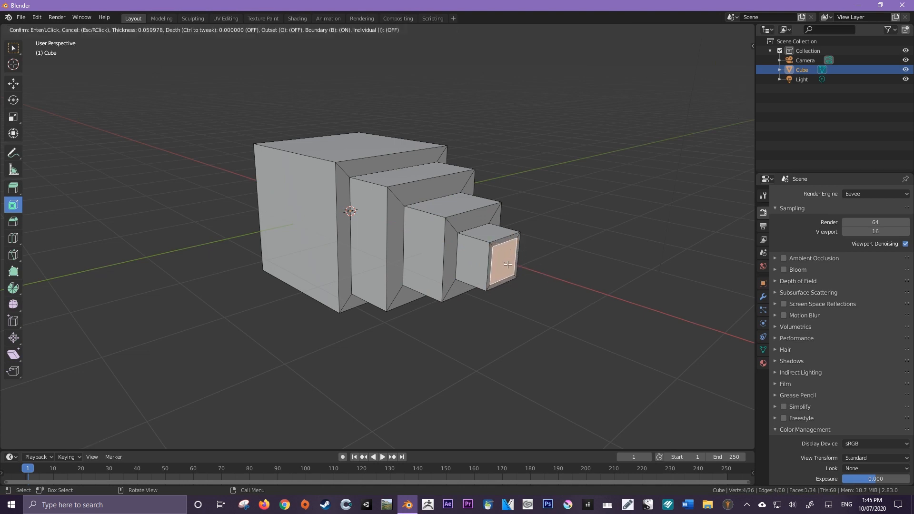
click(547, 274)
key(e)
click(544, 293)
Undo the four-tier inset and extrude sequence back to the plain cube
middle_drag(544, 293, 287, 242)
middle_drag(255, 276, 328, 288)
key(ctrl+z)
key(ctrl+z)
key(ctrl+z)
key(ctrl+z)
key(ctrl+z)
key(ctrl+z)
key(ctrl+z)
key(ctrl+z)
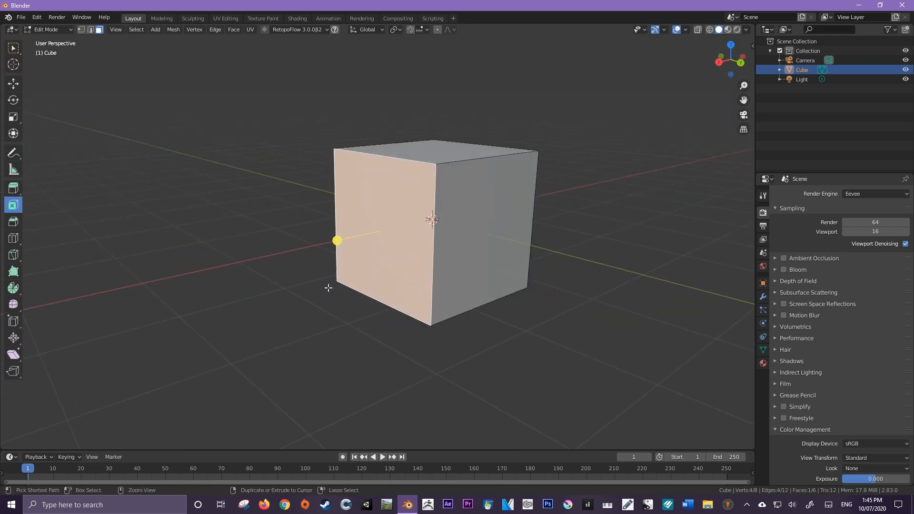
Switch to the Select Box tool and select the cube's top face
middle_drag(324, 257, 371, 200)
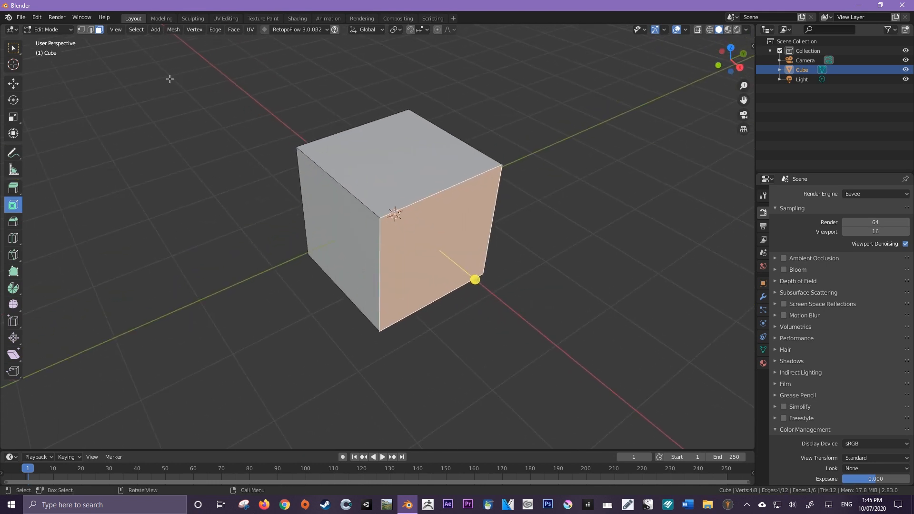
click(16, 52)
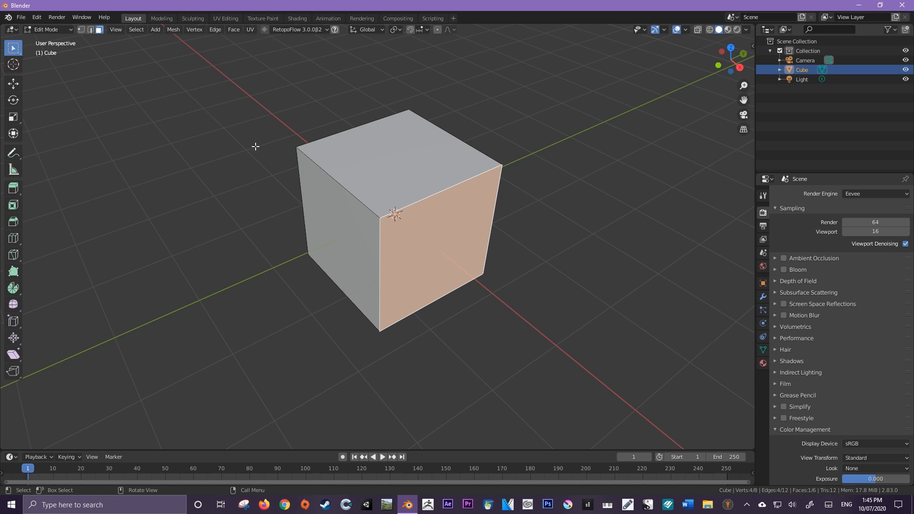
click(357, 157)
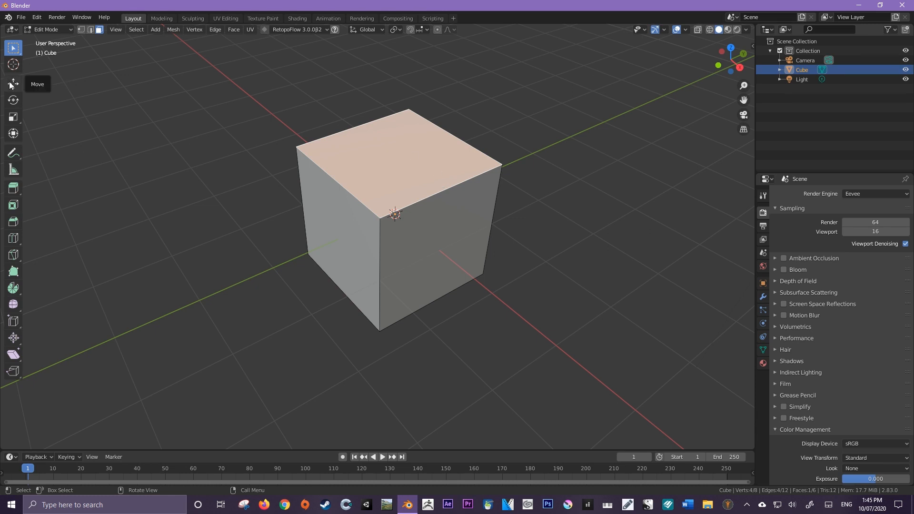
Try moving the top face freely and along the global Z axis, and cancel the moves
key(g)
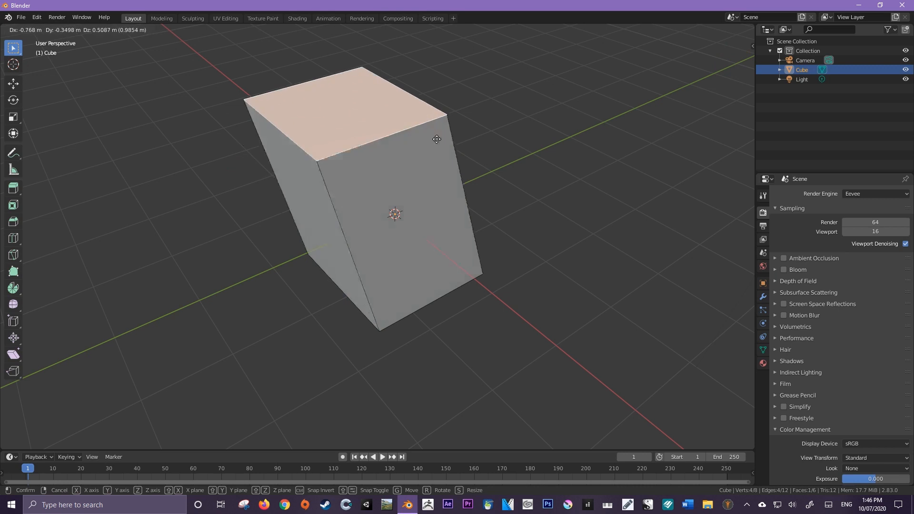
click(14, 84)
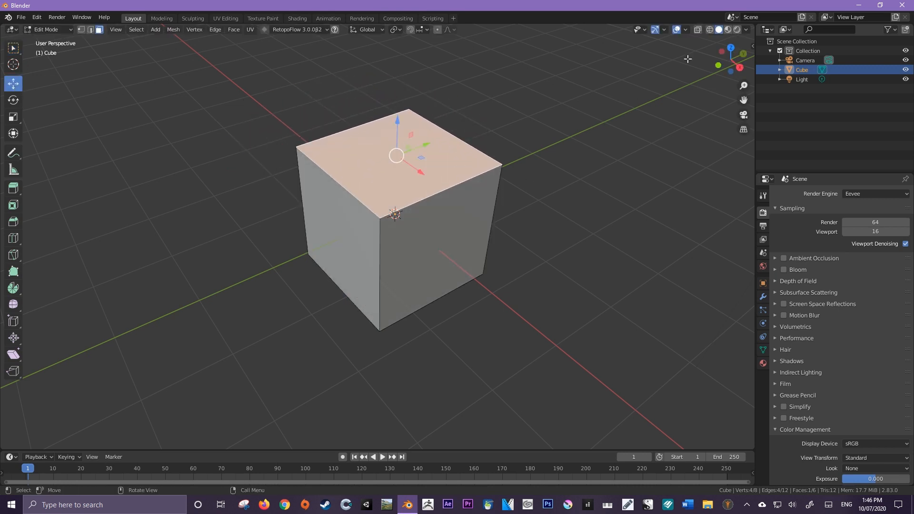
click(18, 52)
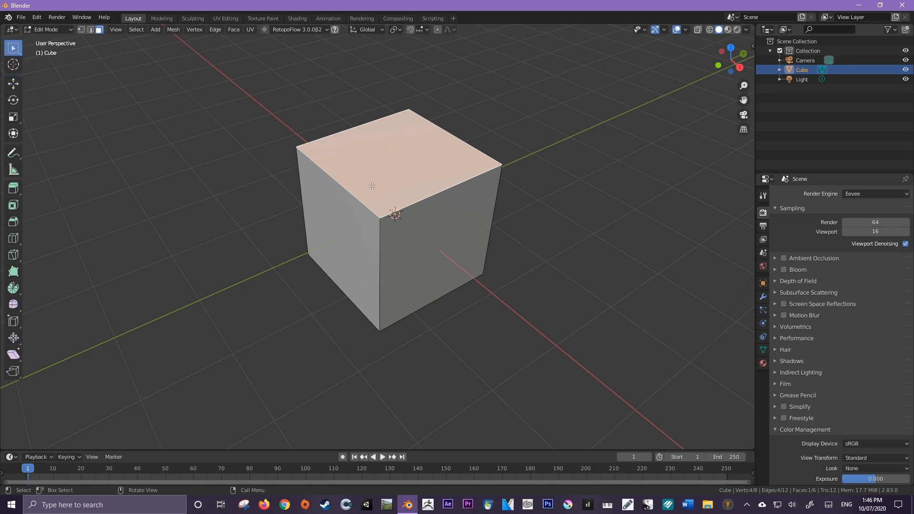
key(g)
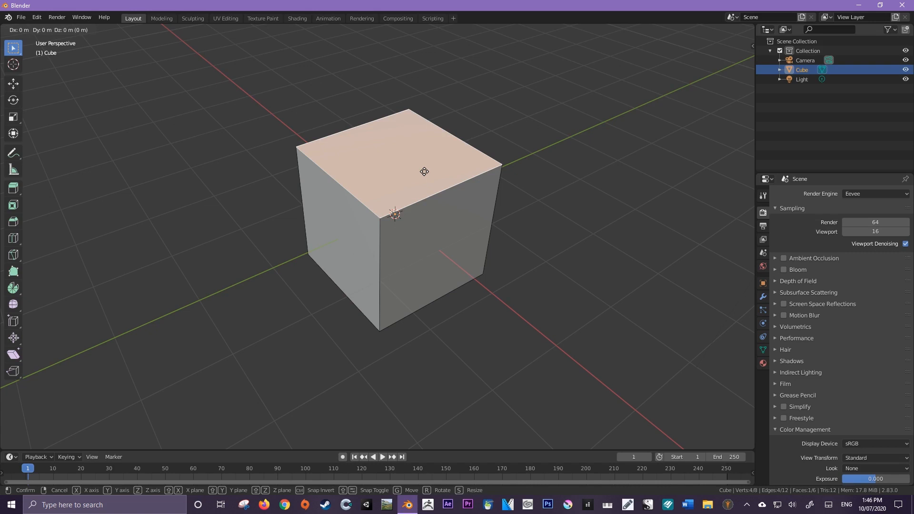
key(z)
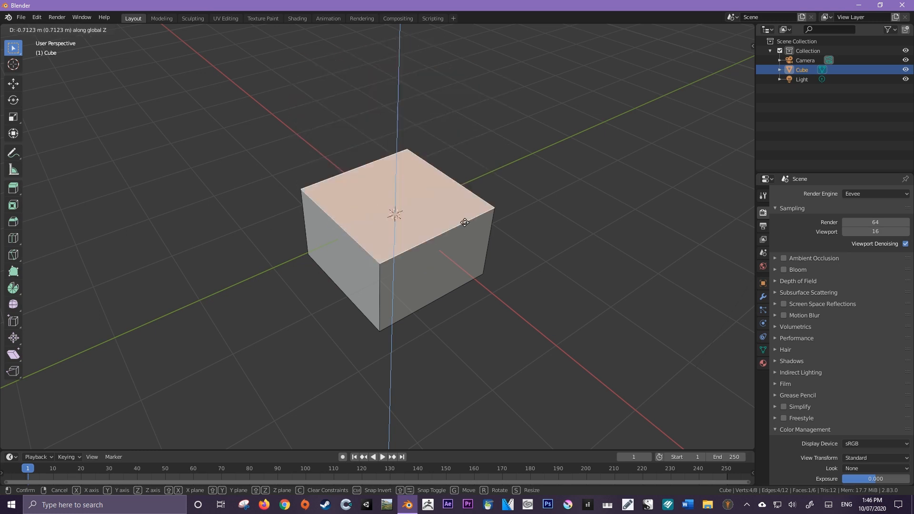
right_click(456, 127)
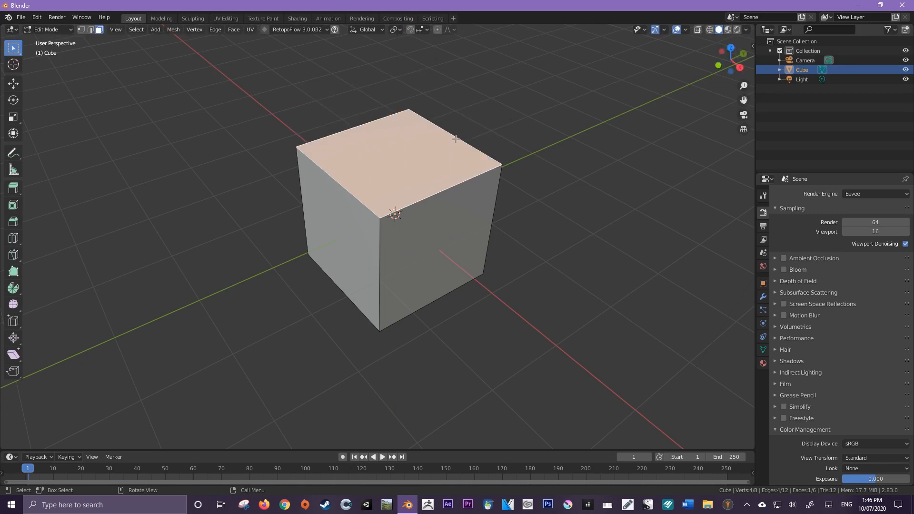
Rotate the top face about the global X axis into a steep slope and scale it to about 0.37 along global Y
key(r)
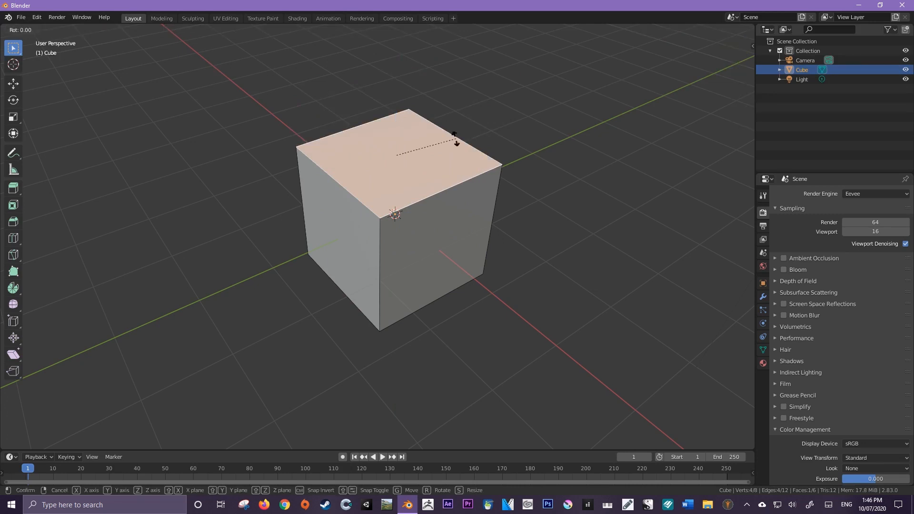
key(x)
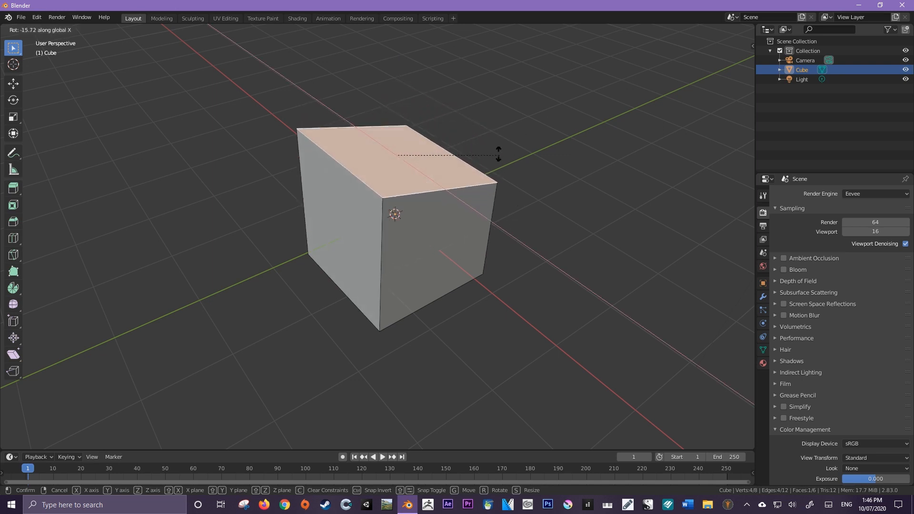
click(410, 136)
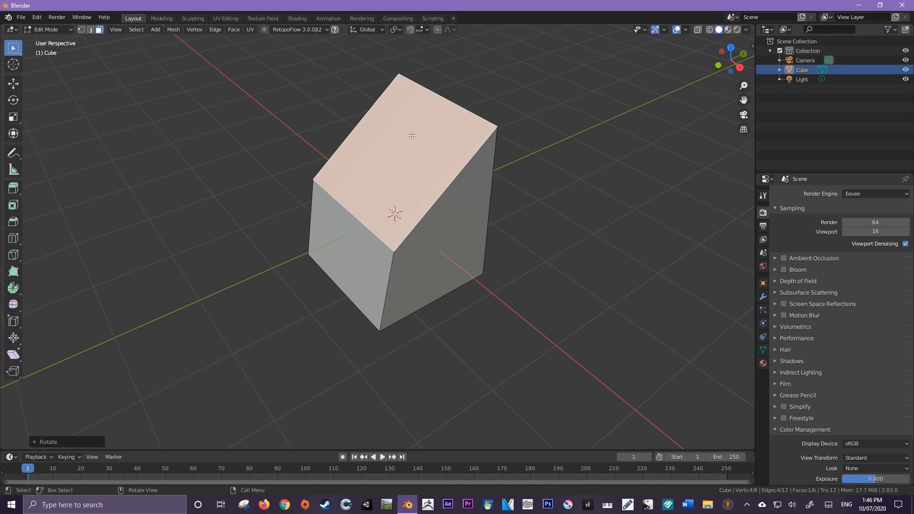
key(s)
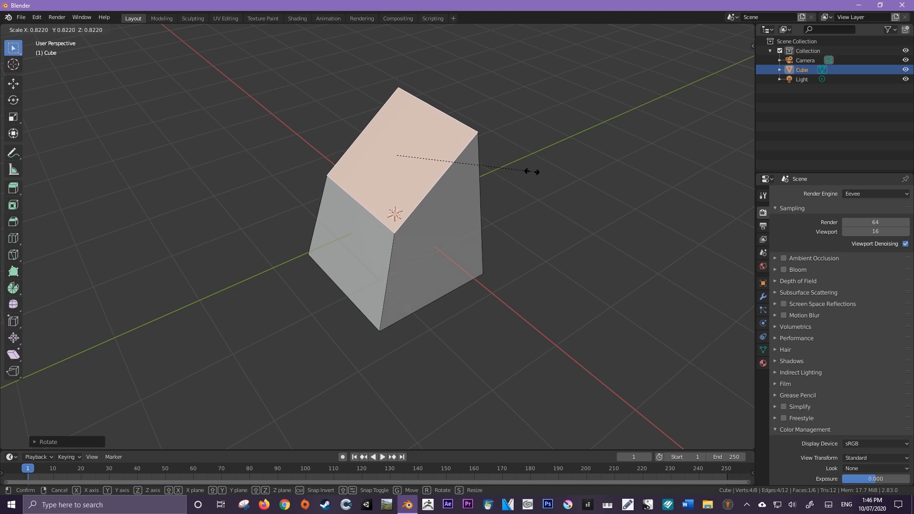
key(y)
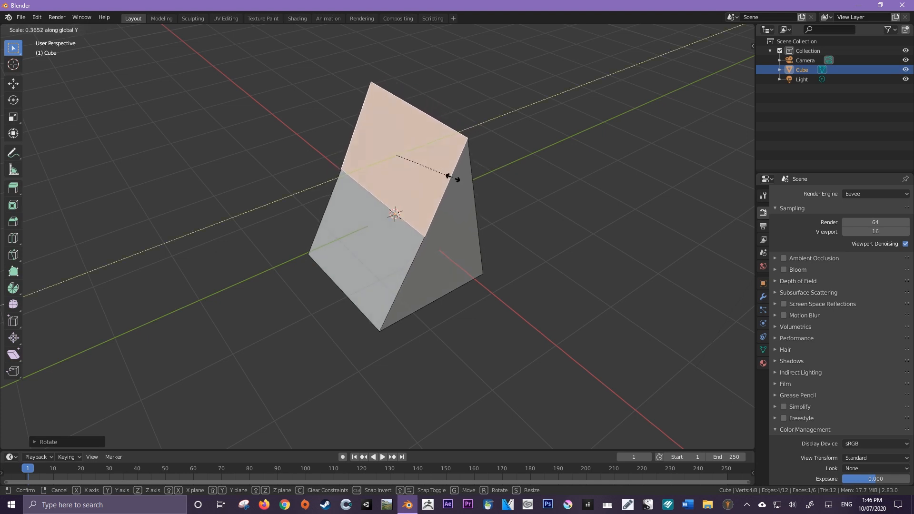
click(451, 177)
Extrude the sloped top face outward along its normal to form a thick block
middle_drag(484, 194, 506, 188)
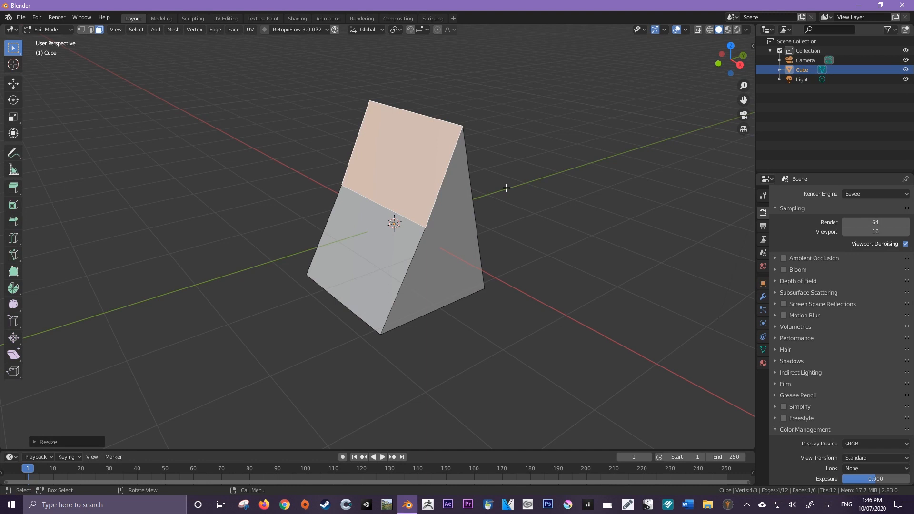
shift+middle_drag(460, 178, 447, 211)
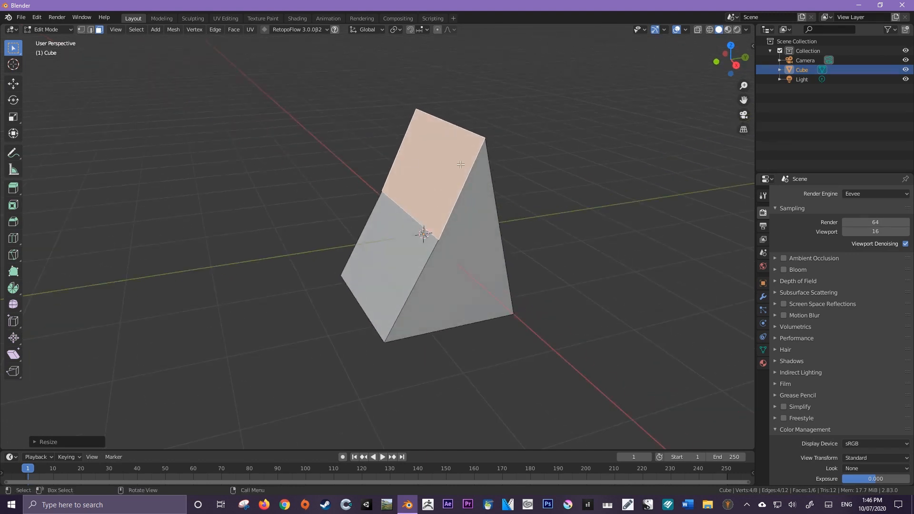
key(e)
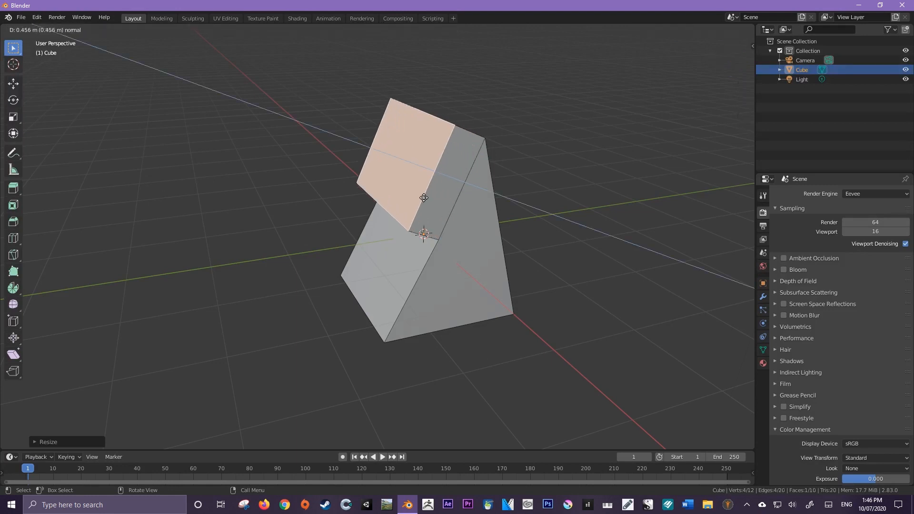
click(370, 180)
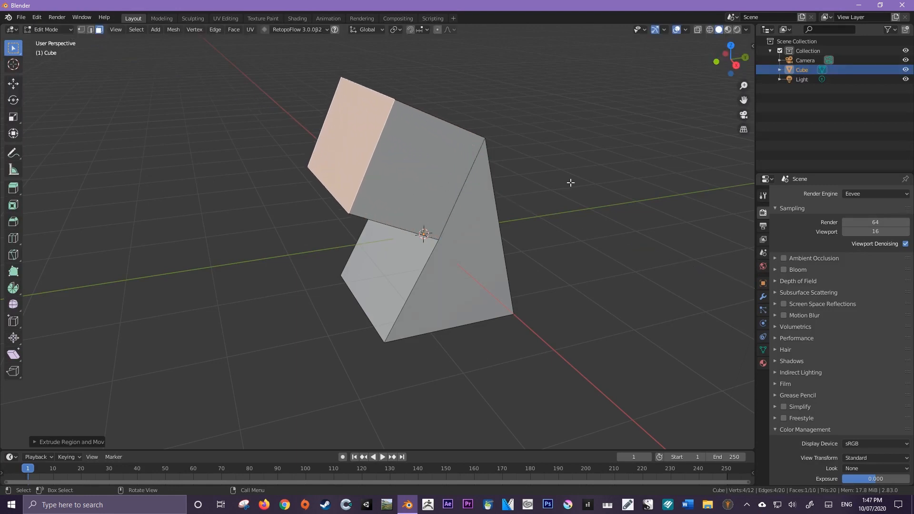
Inset the block's end face and extrude the inner face outward into a spout
key(i)
click(539, 180)
key(e)
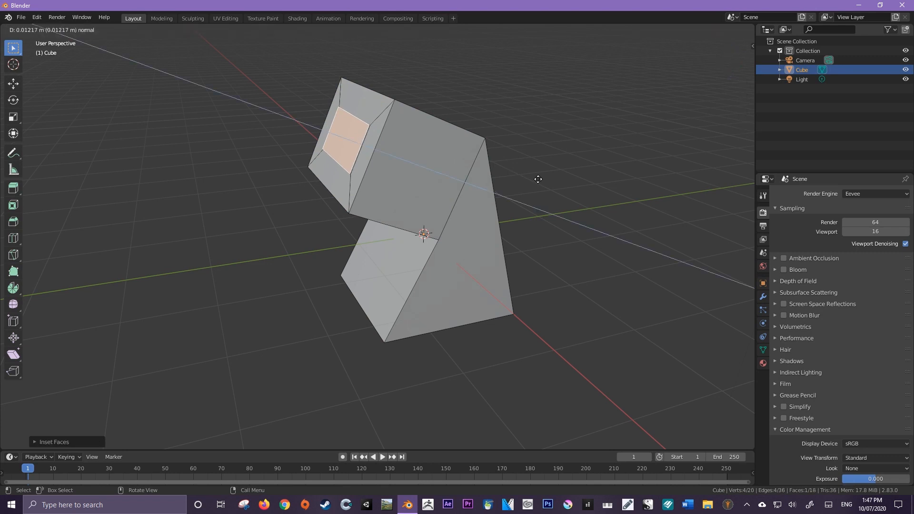
click(435, 165)
Scale down the spout's end face uniformly to taper it to a narrow tip
middle_drag(475, 190, 553, 208)
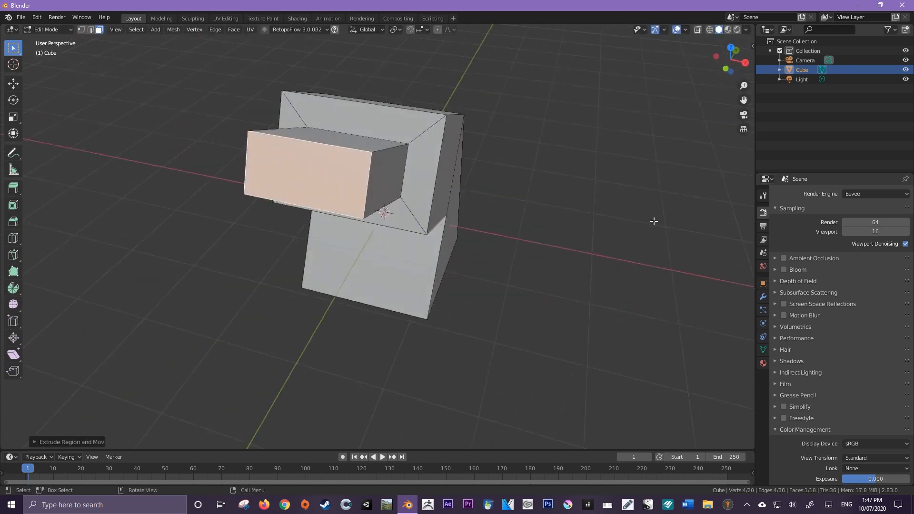
key(s)
click(440, 207)
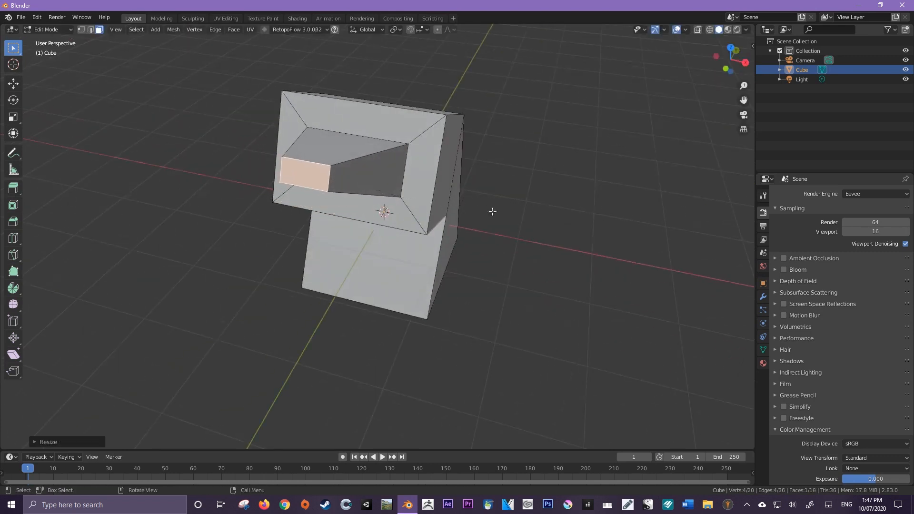
Examine the tapered shape in Object Mode from several angles, and return to Edit Mode
middle_drag(492, 210, 422, 194)
key(Tab)
scroll(447, 210, down, 3)
middle_drag(472, 221, 440, 224)
scroll(450, 213, up, 3)
scroll(398, 181, up, 2)
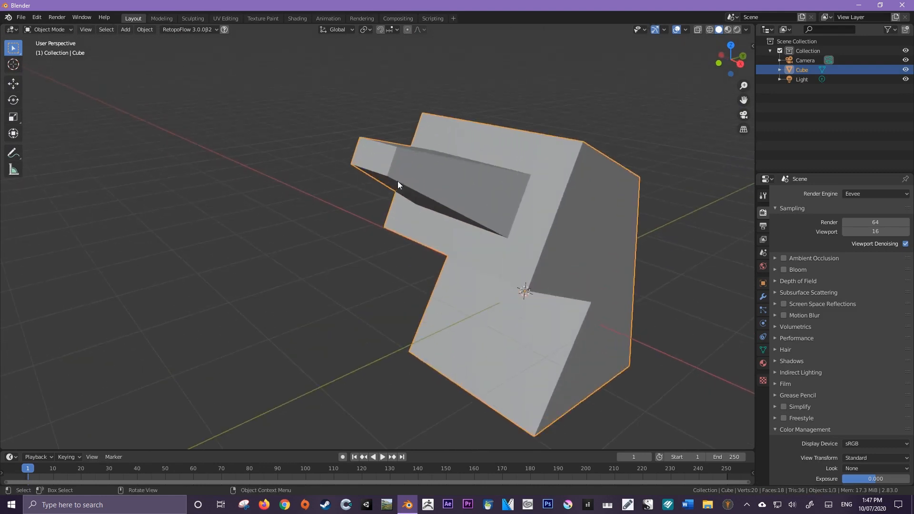
shift+middle_drag(375, 158, 357, 171)
key(Tab)
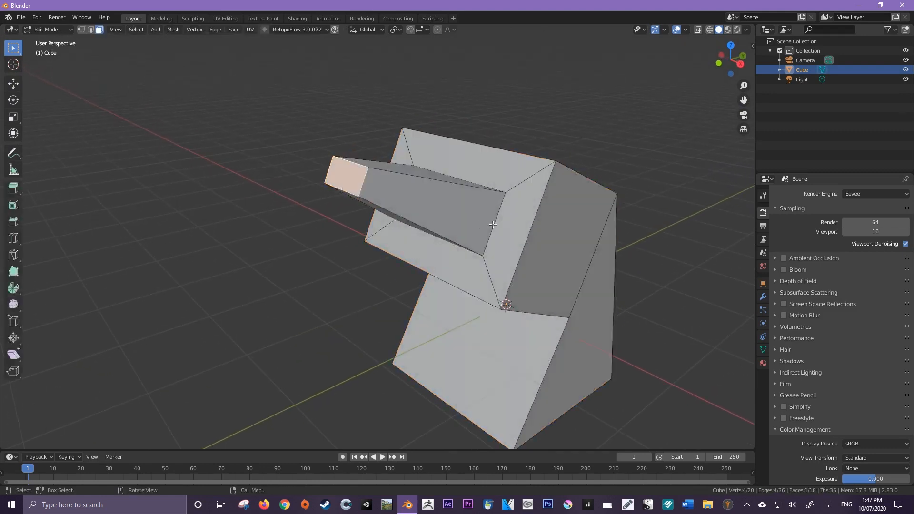
Inset the spout's tip face and extrude the inner face inward to hollow out the spout
key(i)
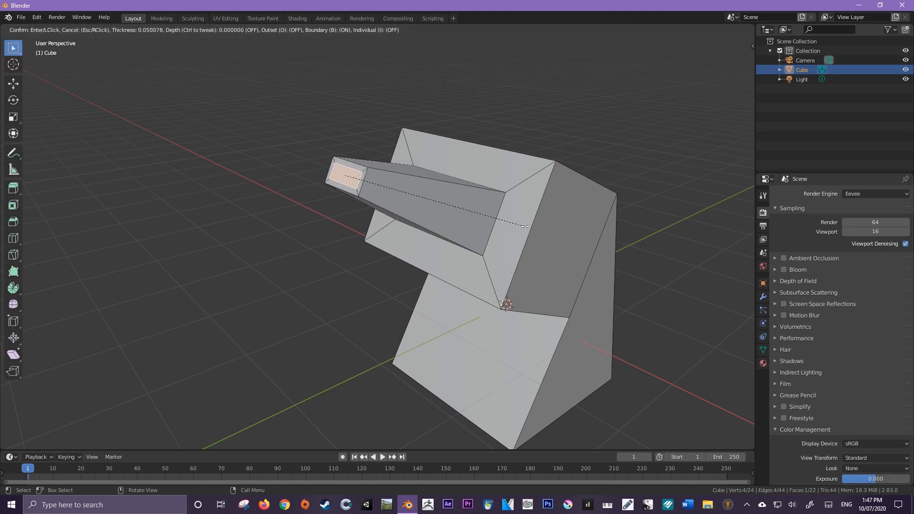
click(478, 227)
key(e)
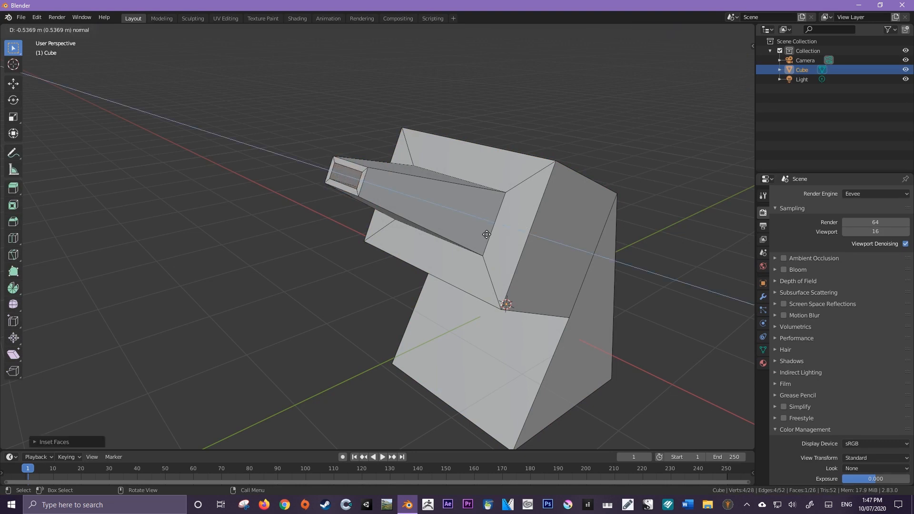
click(548, 245)
Switch to Object Mode and inspect the hollowed model from all around
key(Tab)
middle_drag(547, 245, 127, 261)
shift+middle_drag(511, 250, 497, 281)
middle_drag(490, 281, 388, 280)
scroll(387, 280, down, 7)
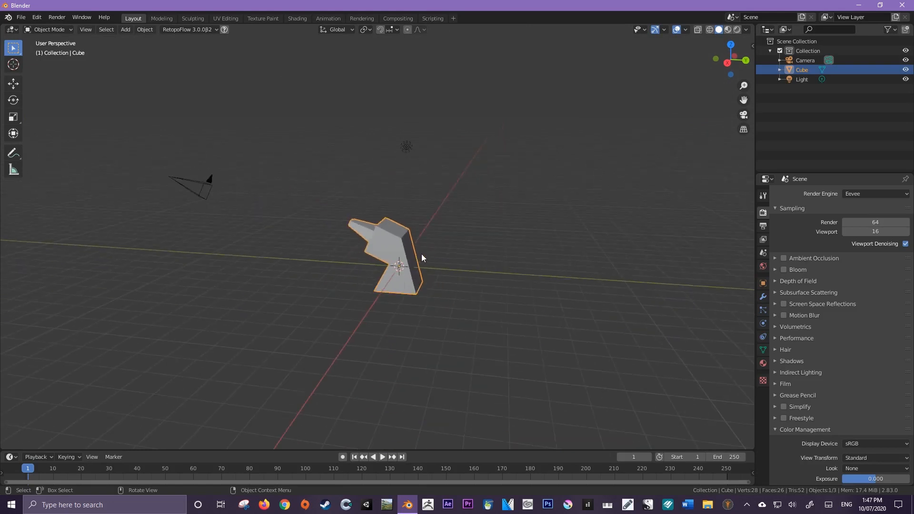